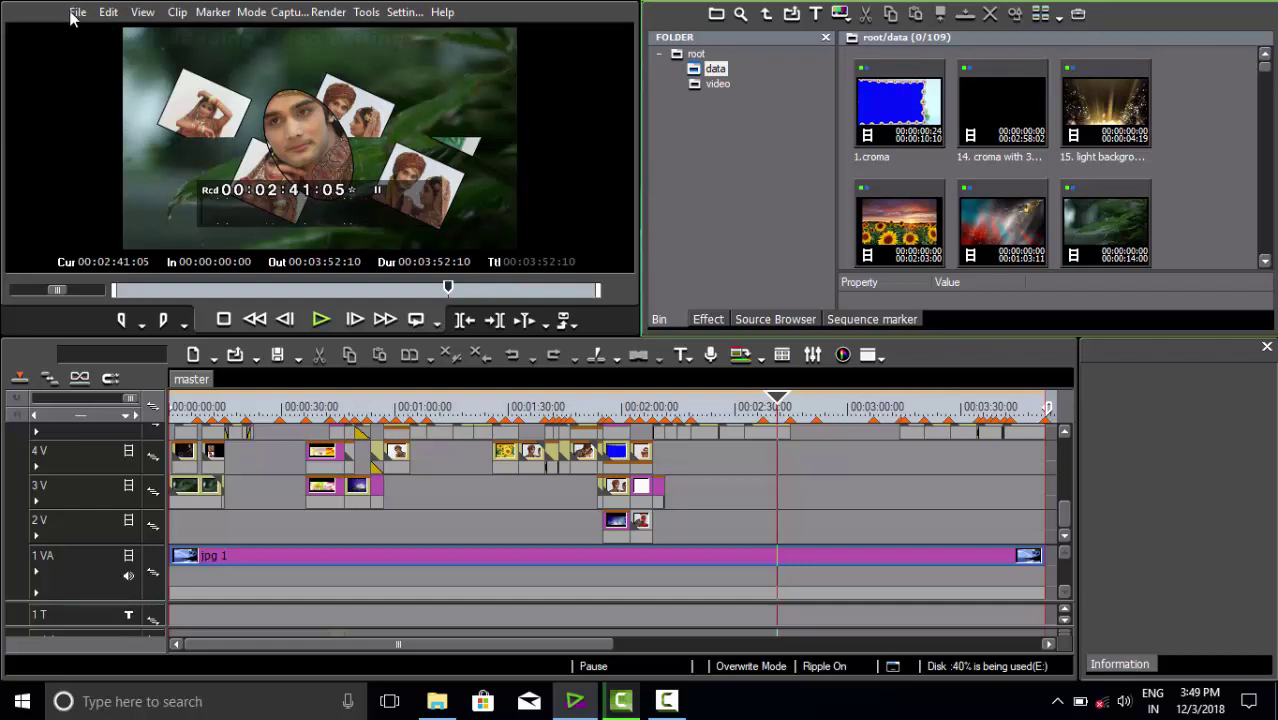
left_click(617, 704)
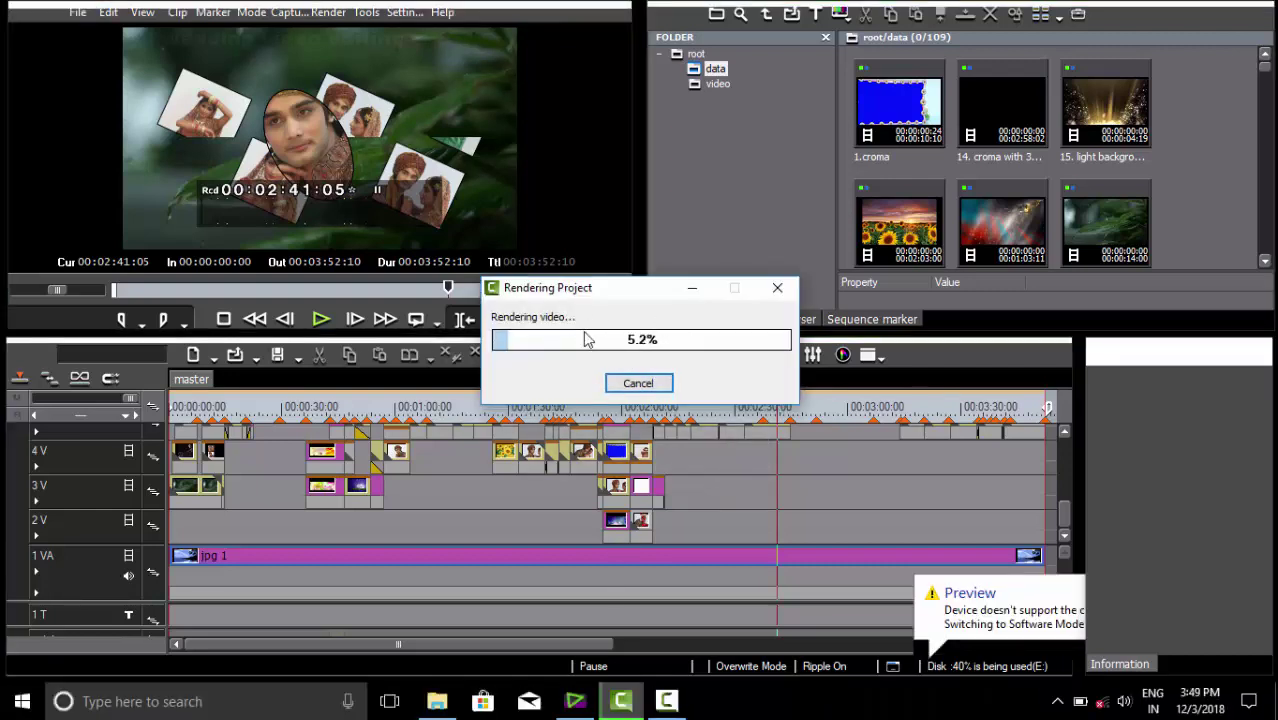
left_click(692, 291)
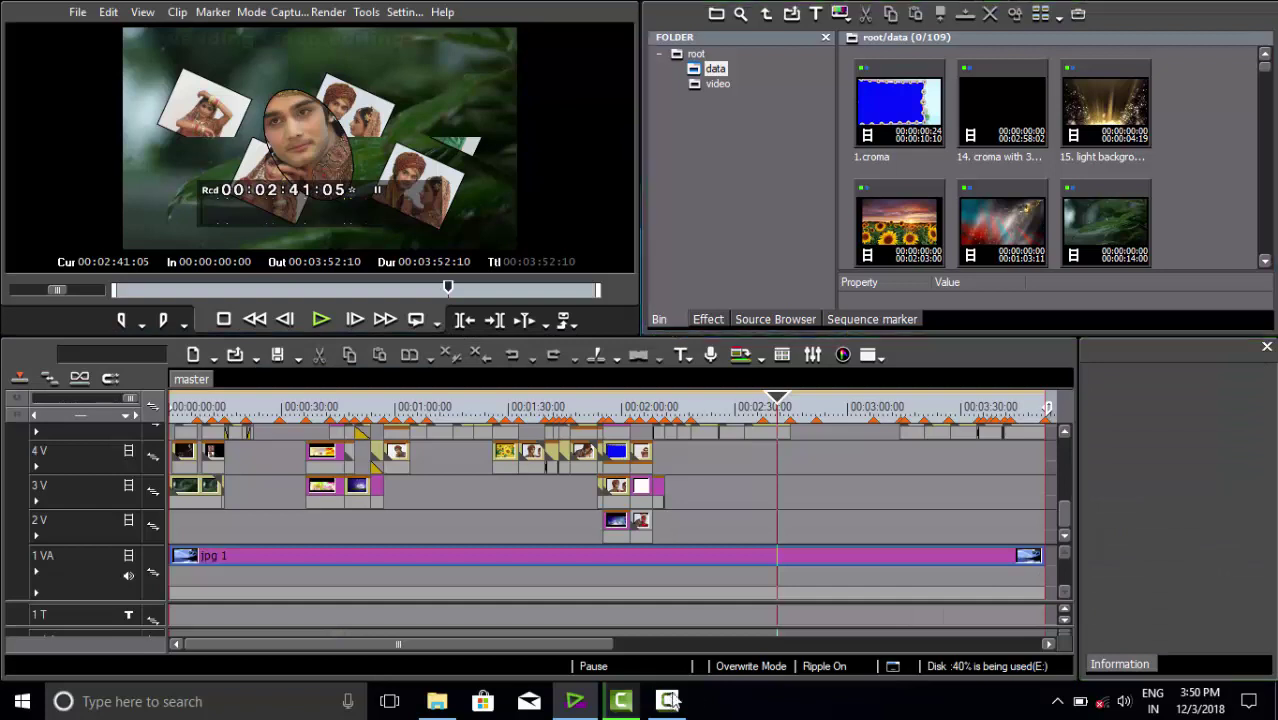
left_click(667, 701)
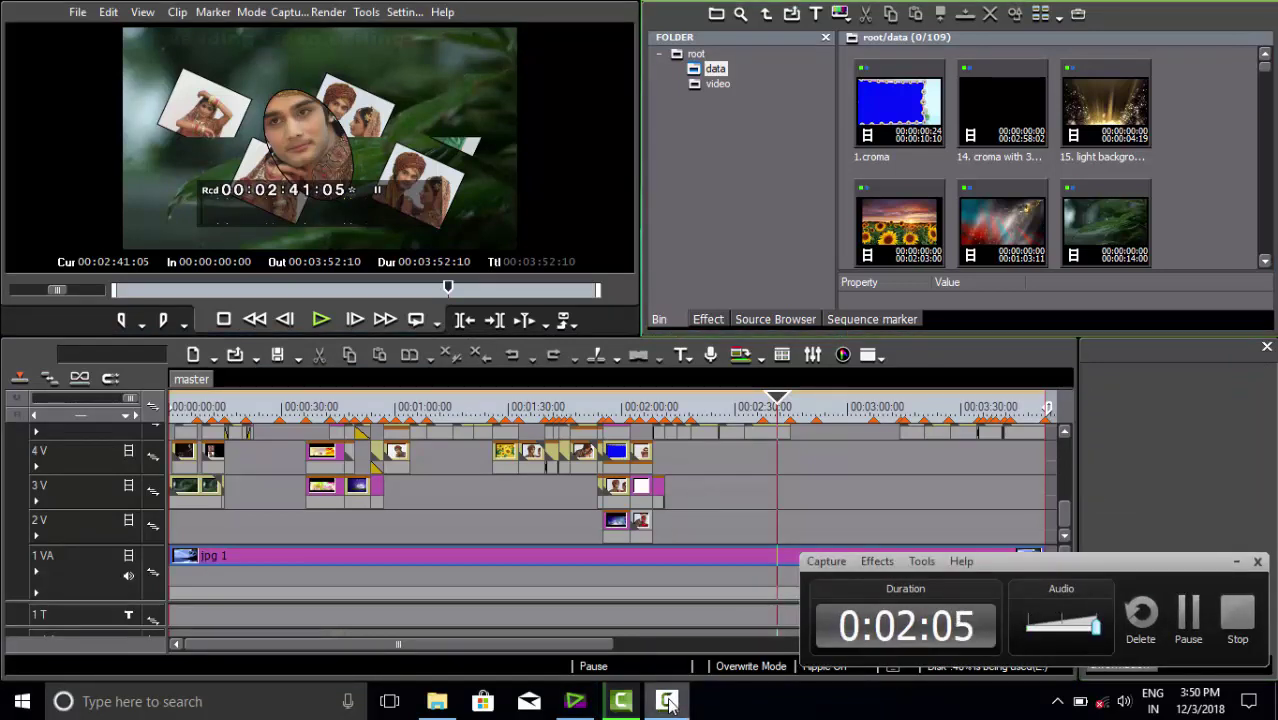
left_click(1189, 620)
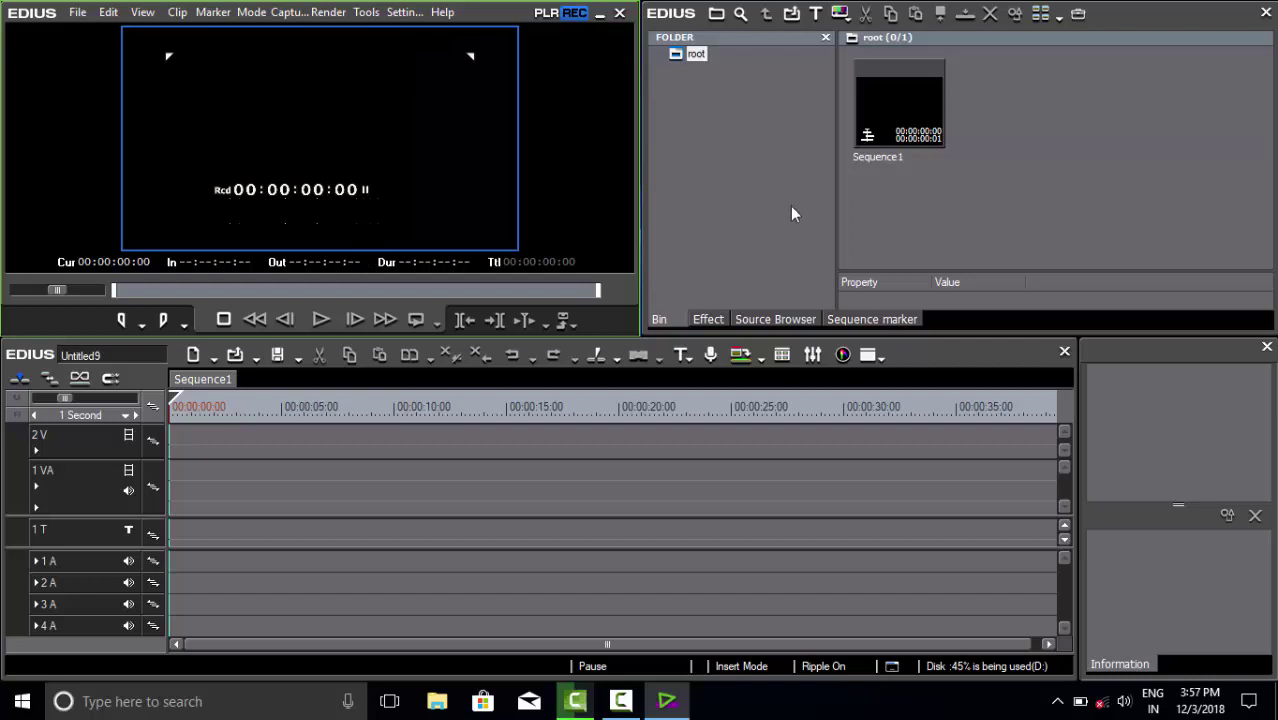
Step: Import the first and third clips from the rendered folder of Hai Dil Mera Dil on drive D into the bin
left_click(1017, 174)
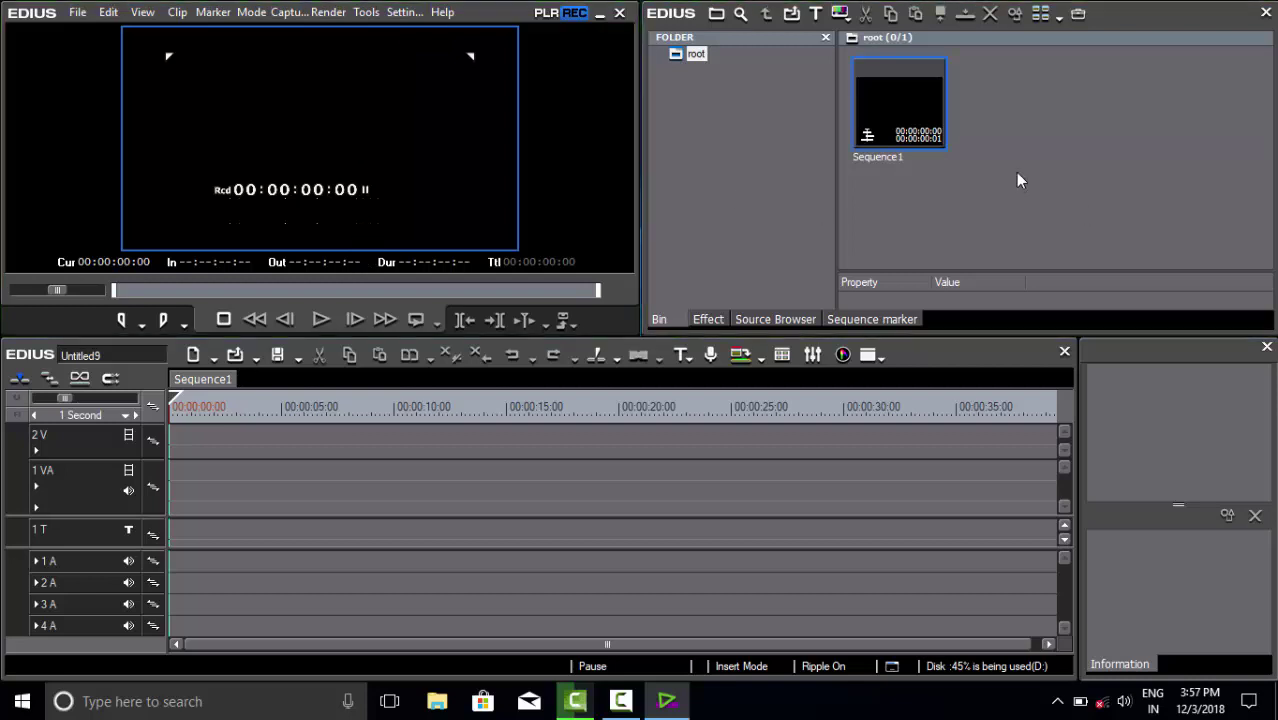
double_click(1015, 172)
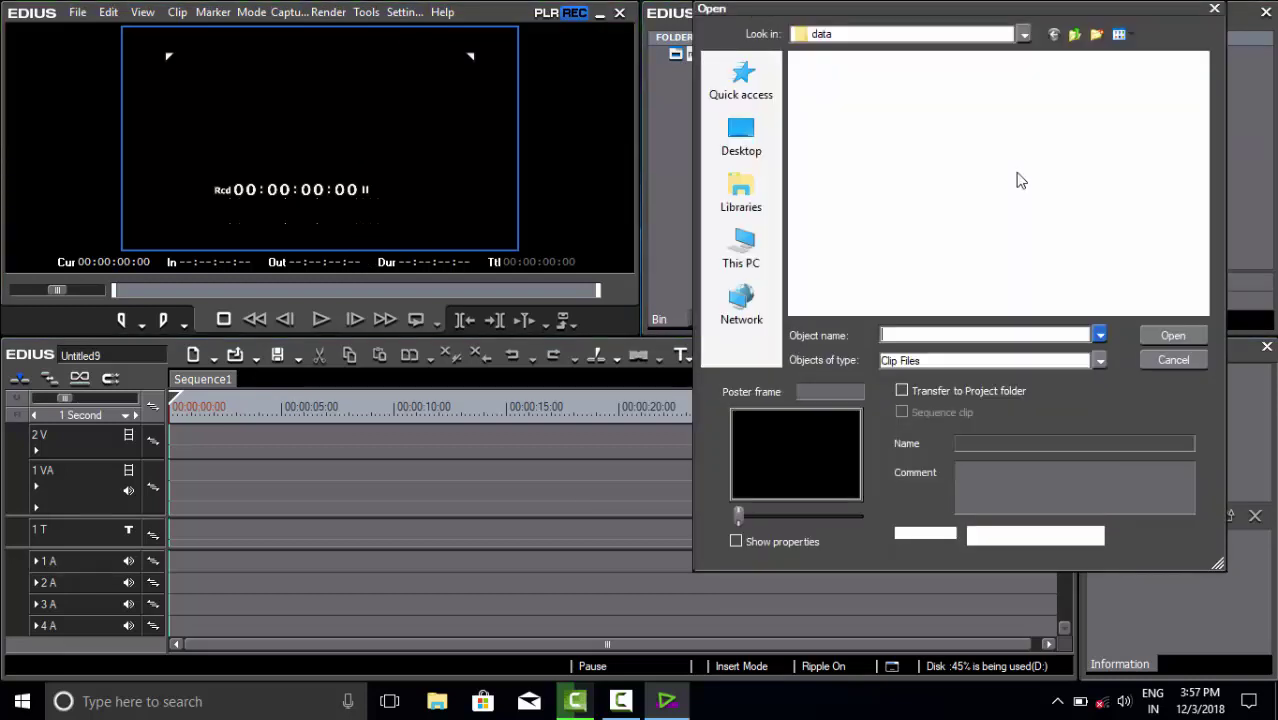
left_click(737, 250)
scroll(1188, 198, "down", 3)
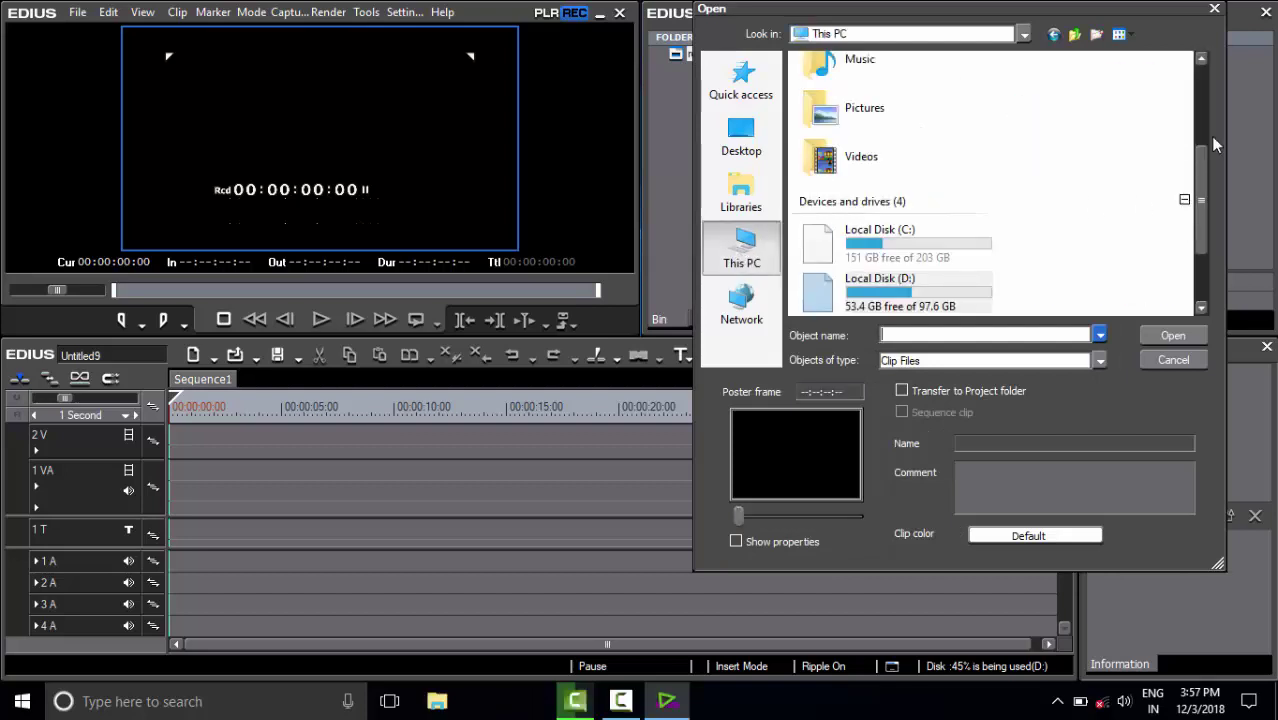
scroll(1207, 213, "down", 3)
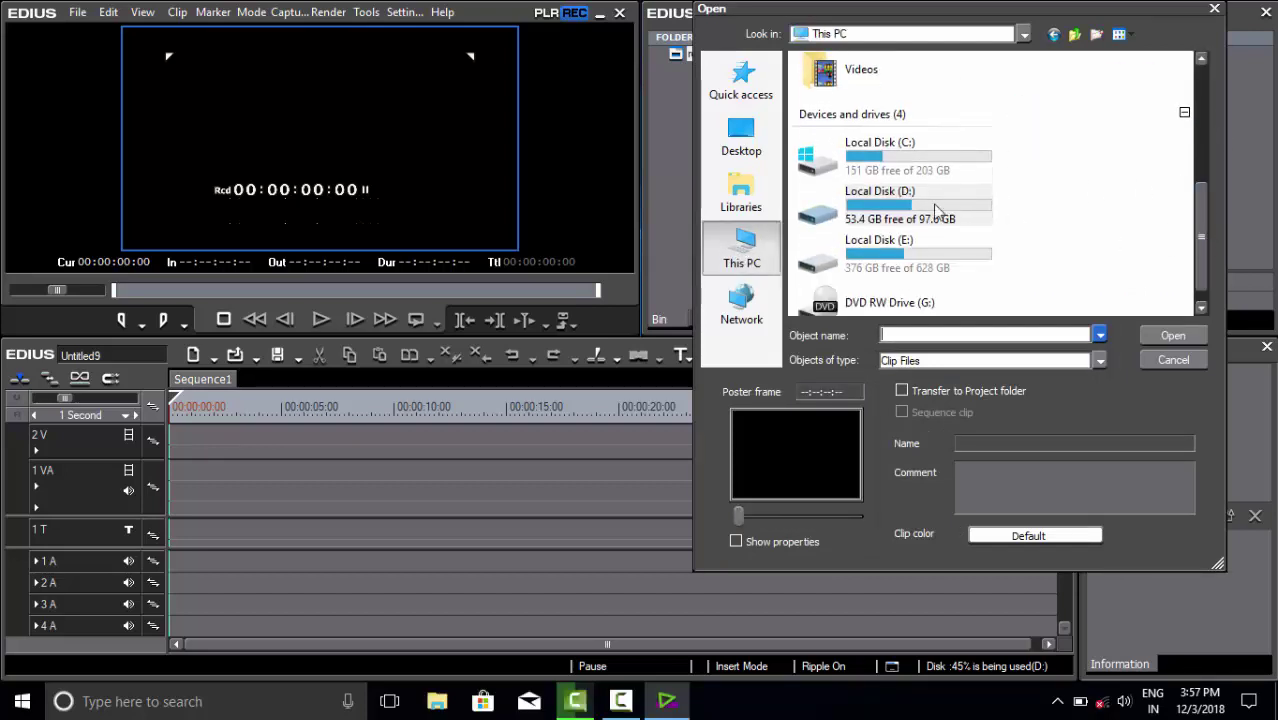
double_click(874, 214)
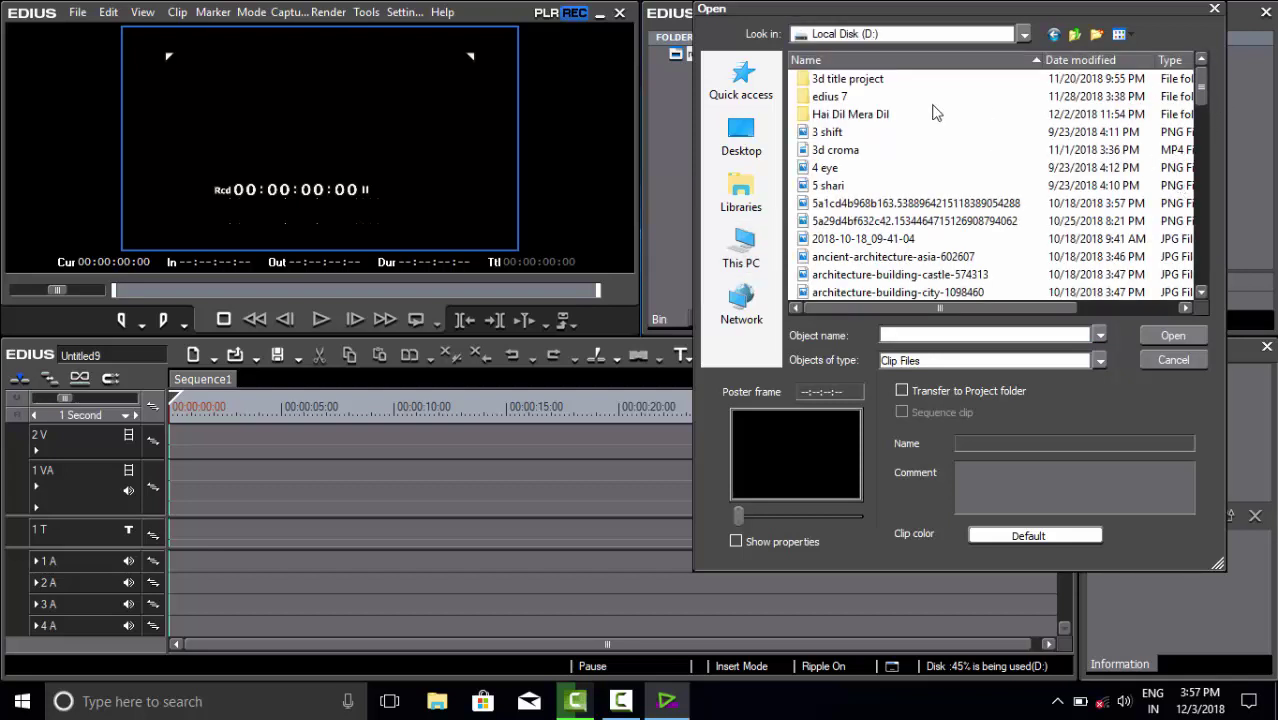
left_click(863, 117)
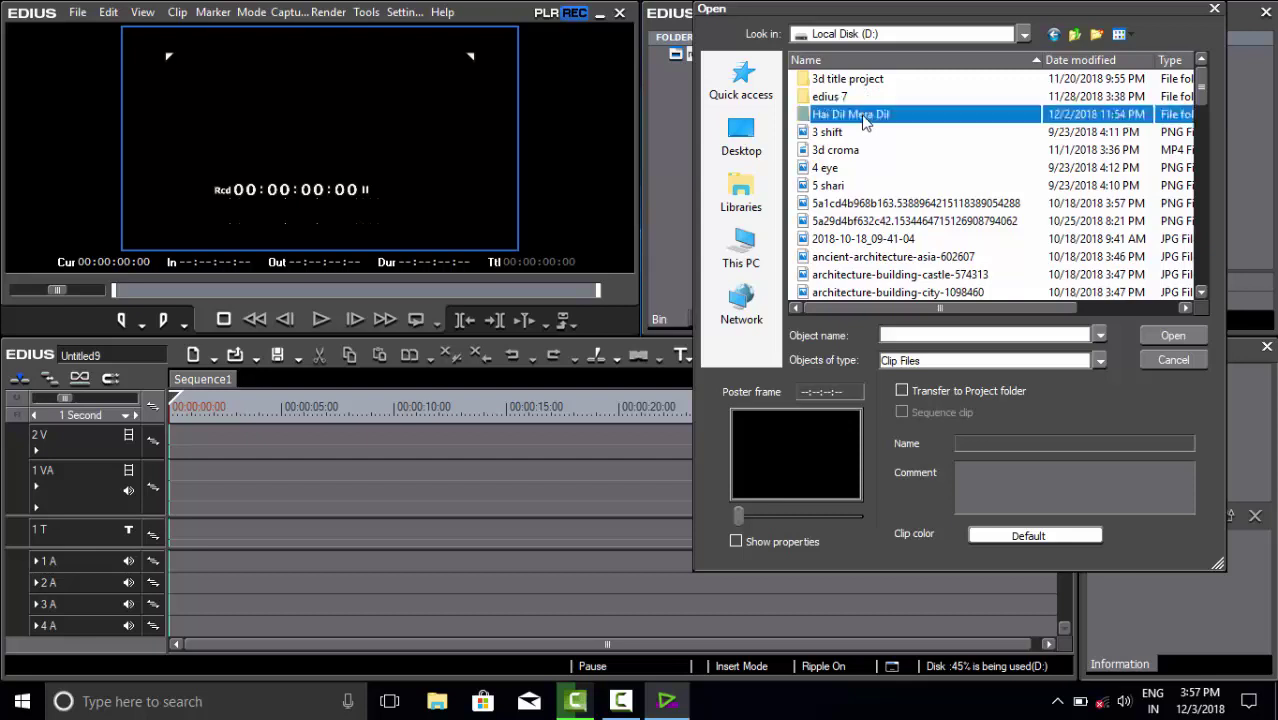
double_click(863, 117)
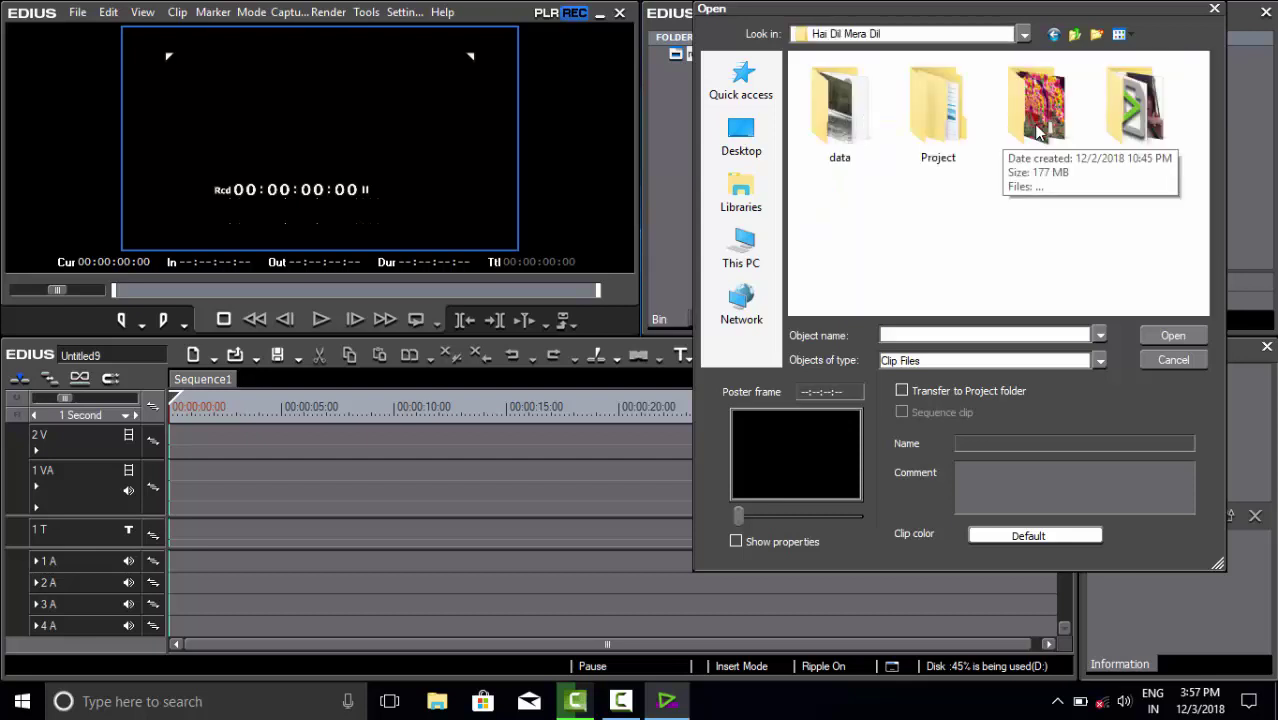
double_click(1038, 133)
left_click(838, 122)
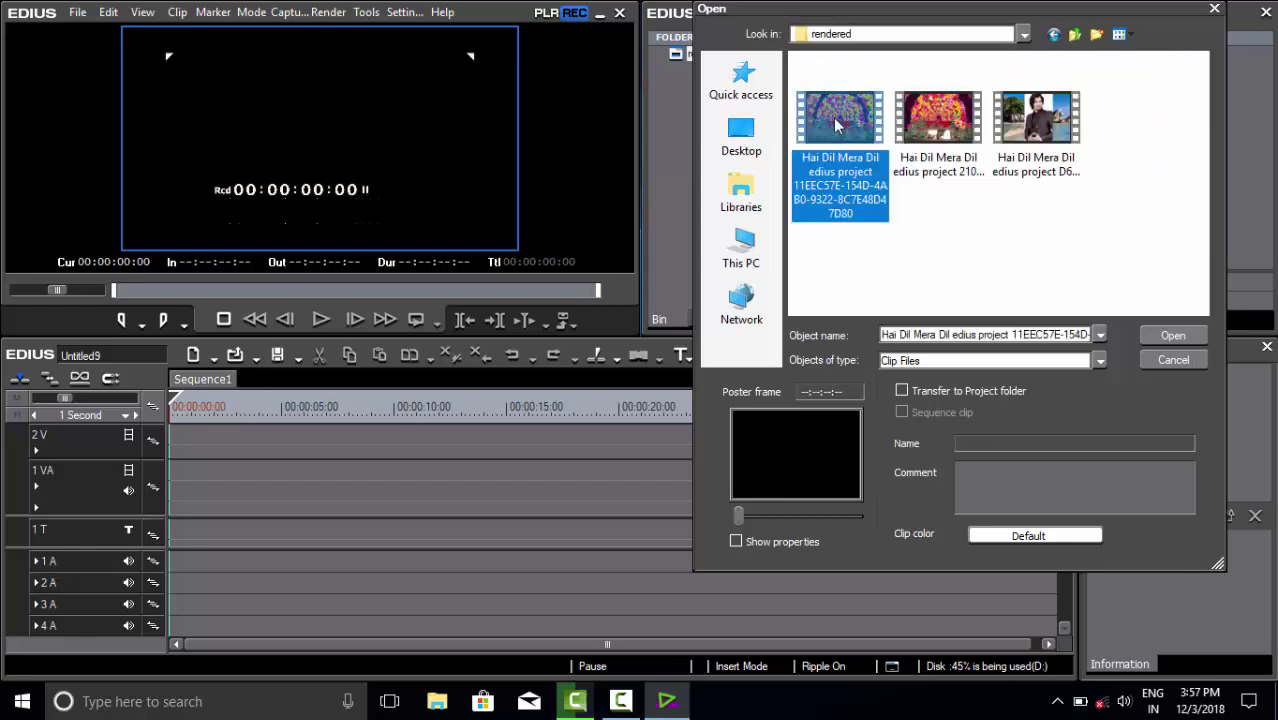
left_click(1034, 130, "ctrl")
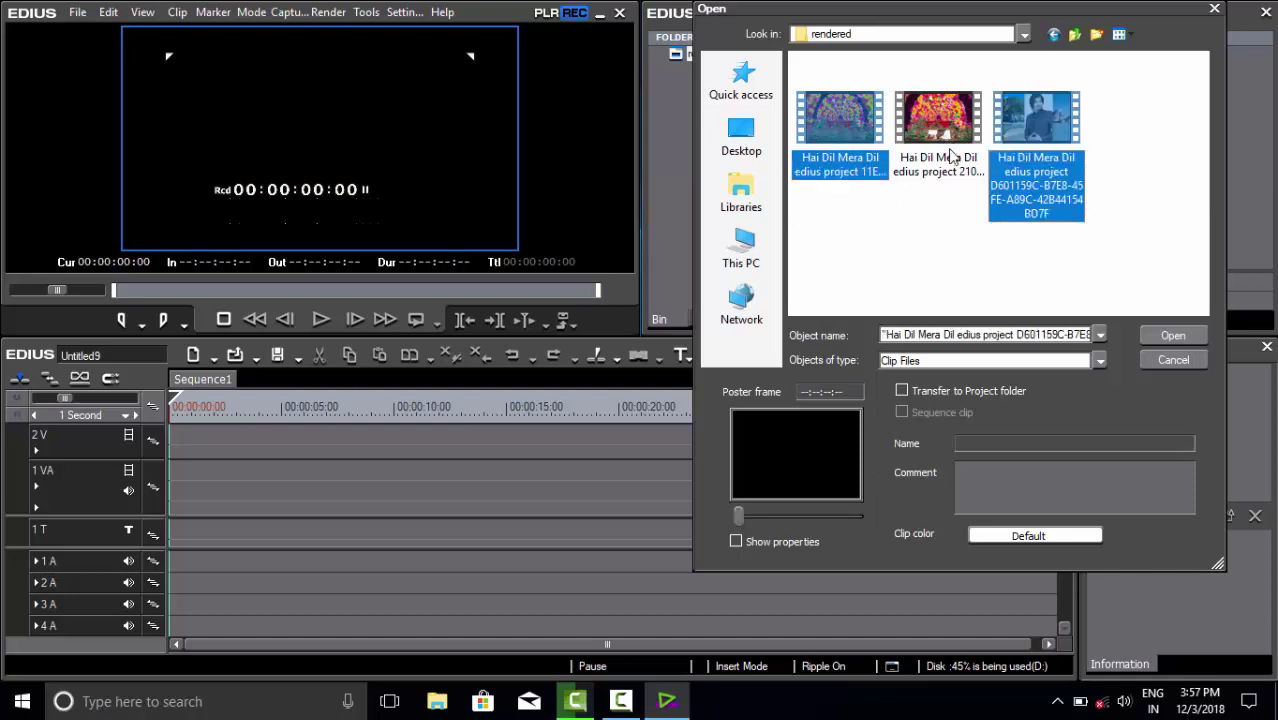
left_click(1166, 340)
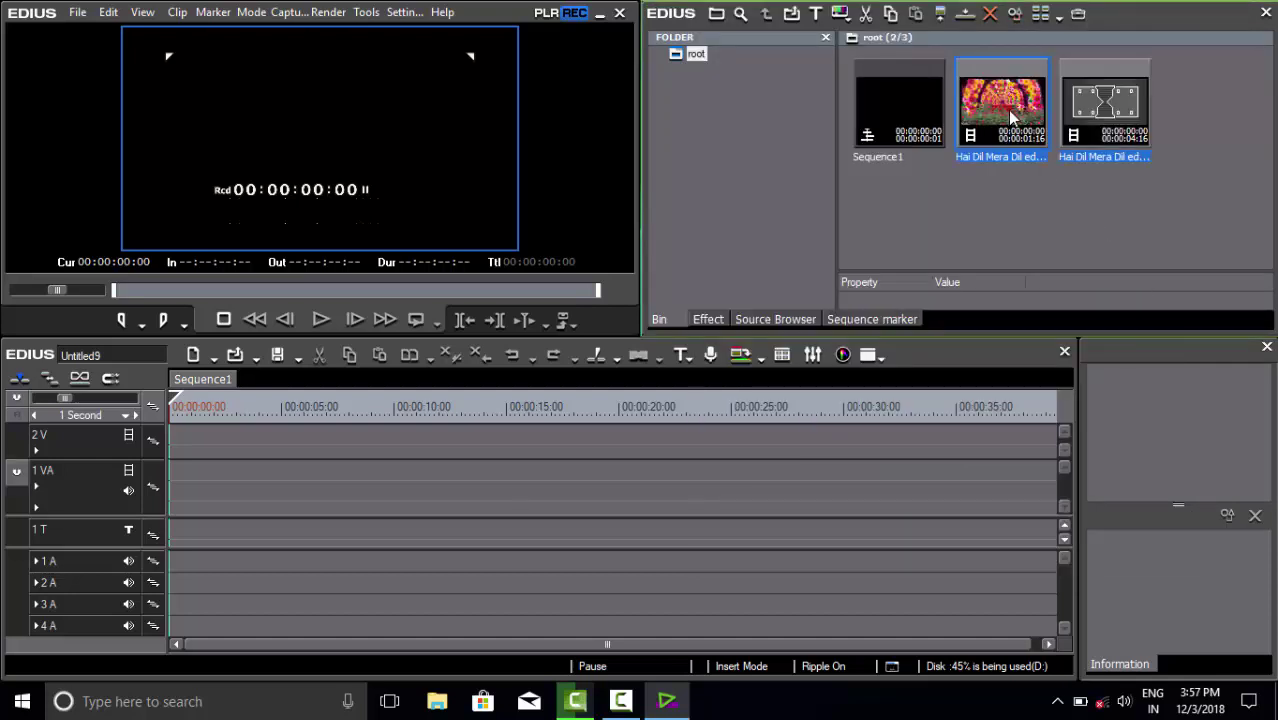
Step: Place both imported clips at the start of the 1 VA track, then preview them and return to the beginning
left_click_drag(1007, 110, 176, 478)
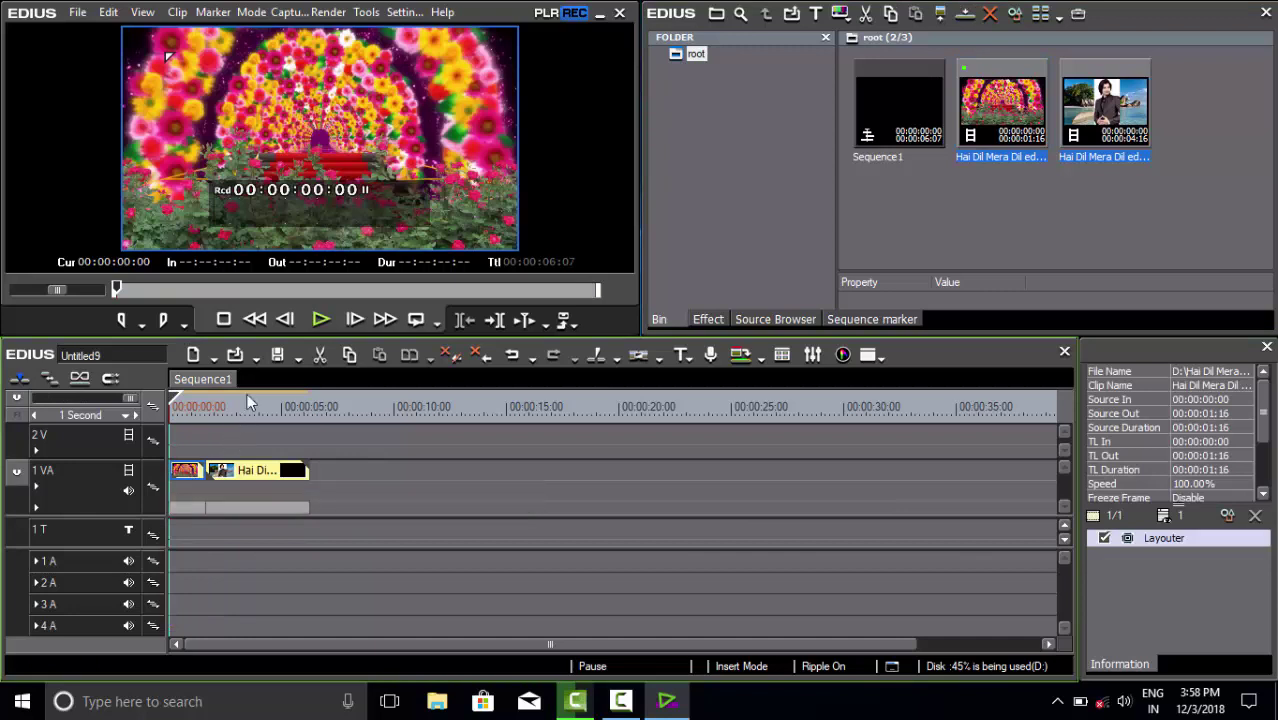
key("space")
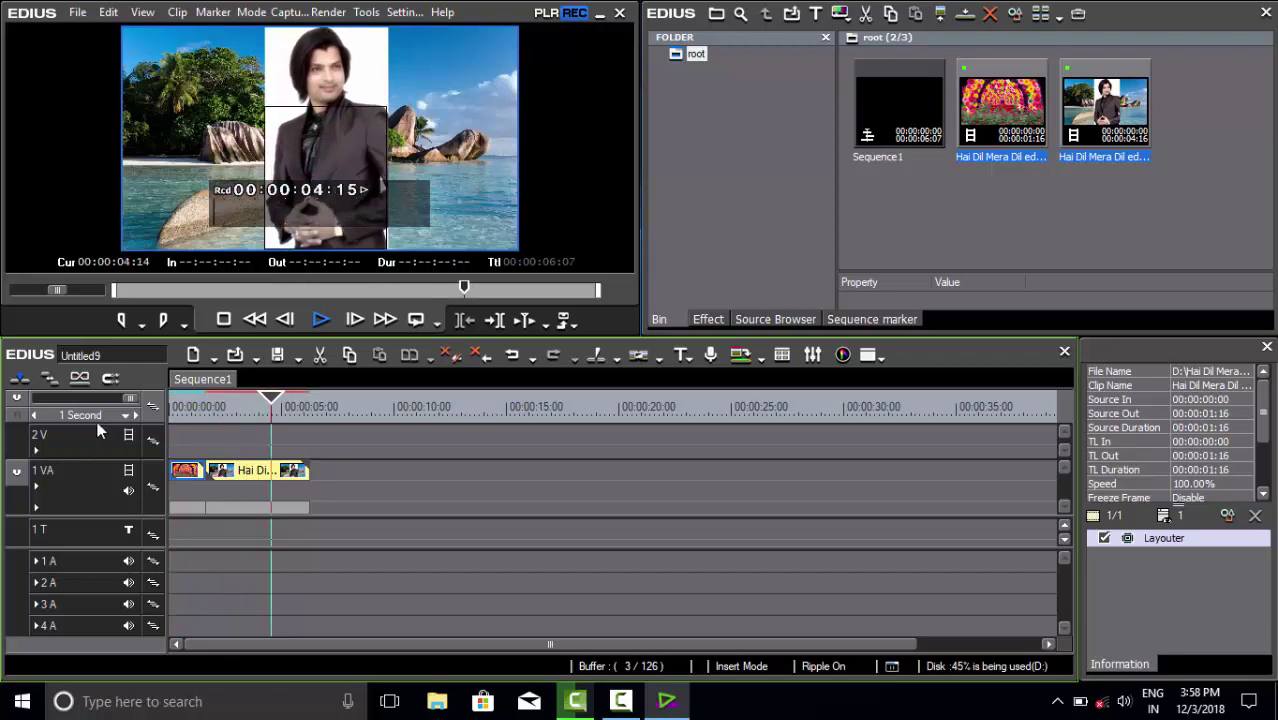
key("space")
key("Home")
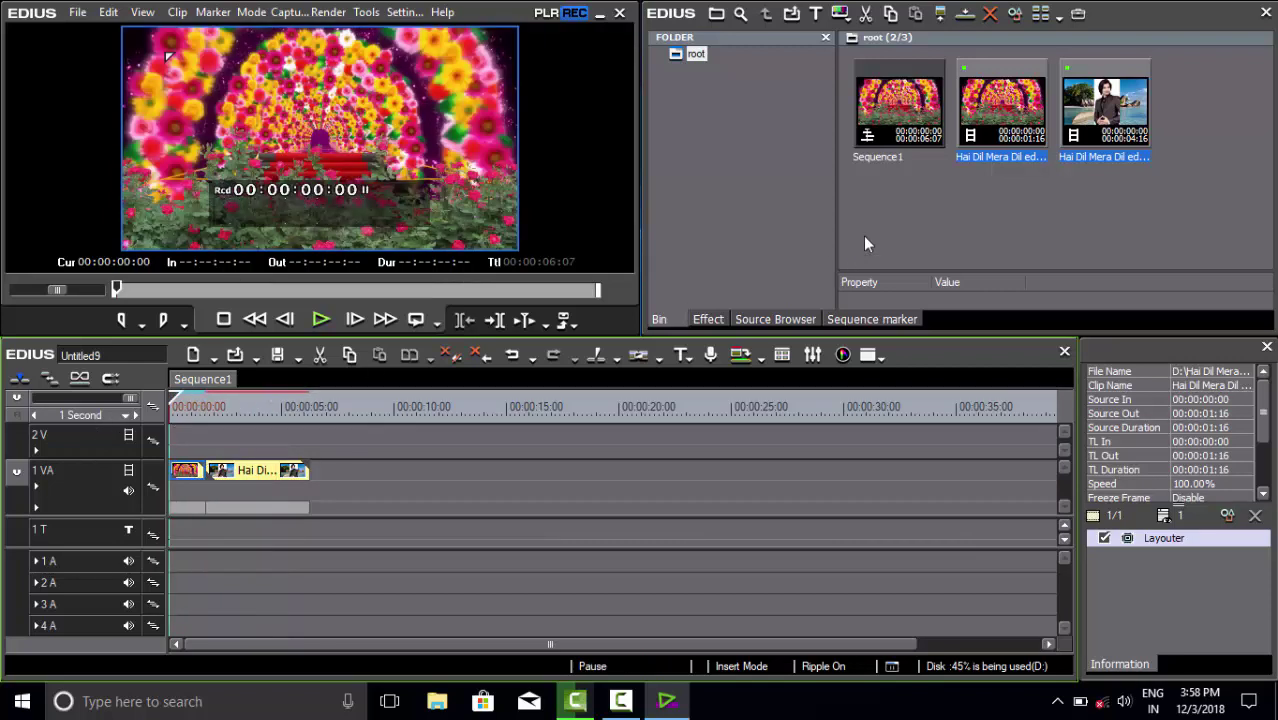
Step: Add the flower tunnel clip to the 1 VA track again and place it directly after the second clip
left_click(957, 208)
left_click(721, 446)
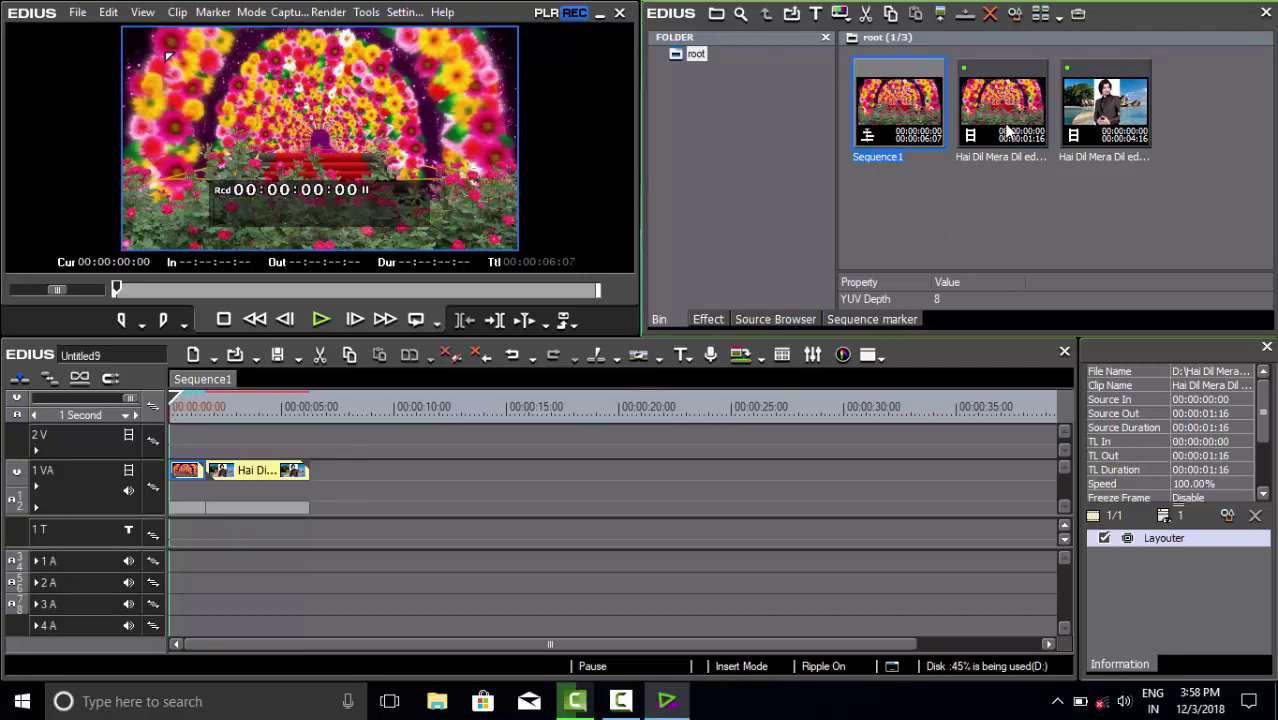
left_click_drag(1004, 110, 455, 487)
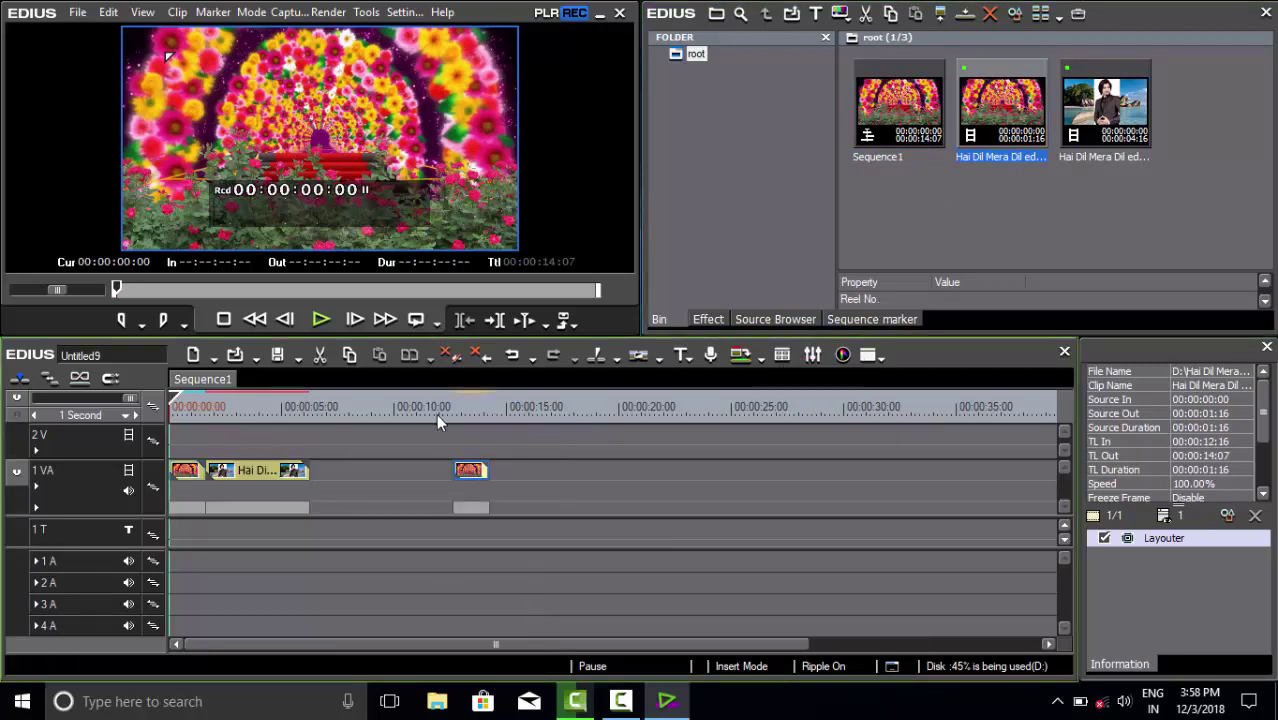
left_click_drag(436, 414, 453, 413)
key("space")
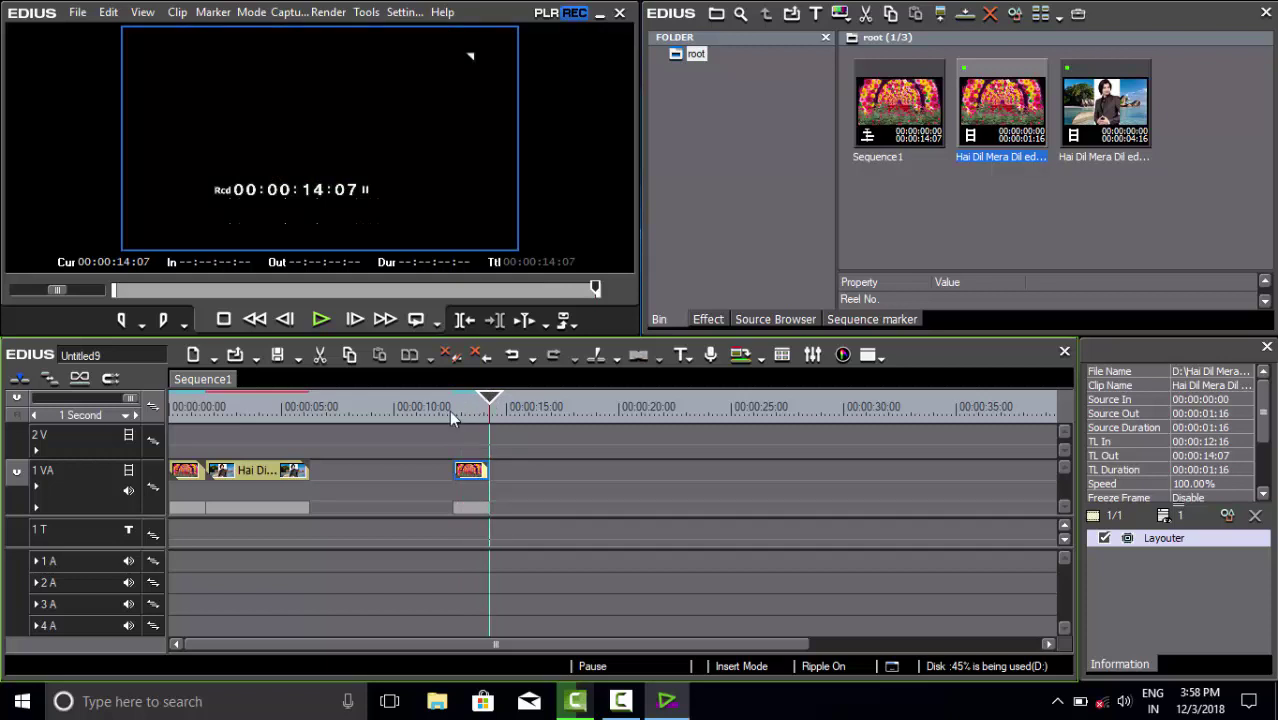
left_click_drag(449, 410, 465, 410)
left_click_drag(463, 468, 311, 463)
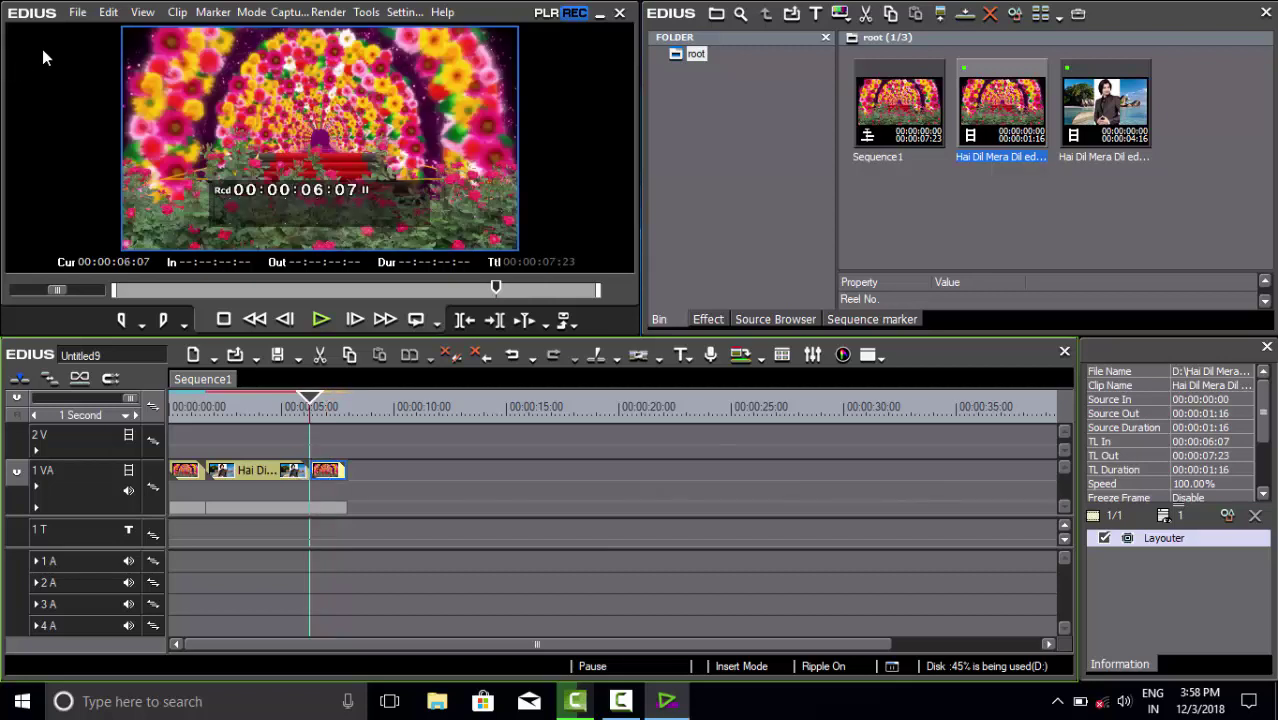
Step: Try to import a sequence from the American Beauty- project in the American Beauty india ki tur folder on drive E
left_click(77, 12)
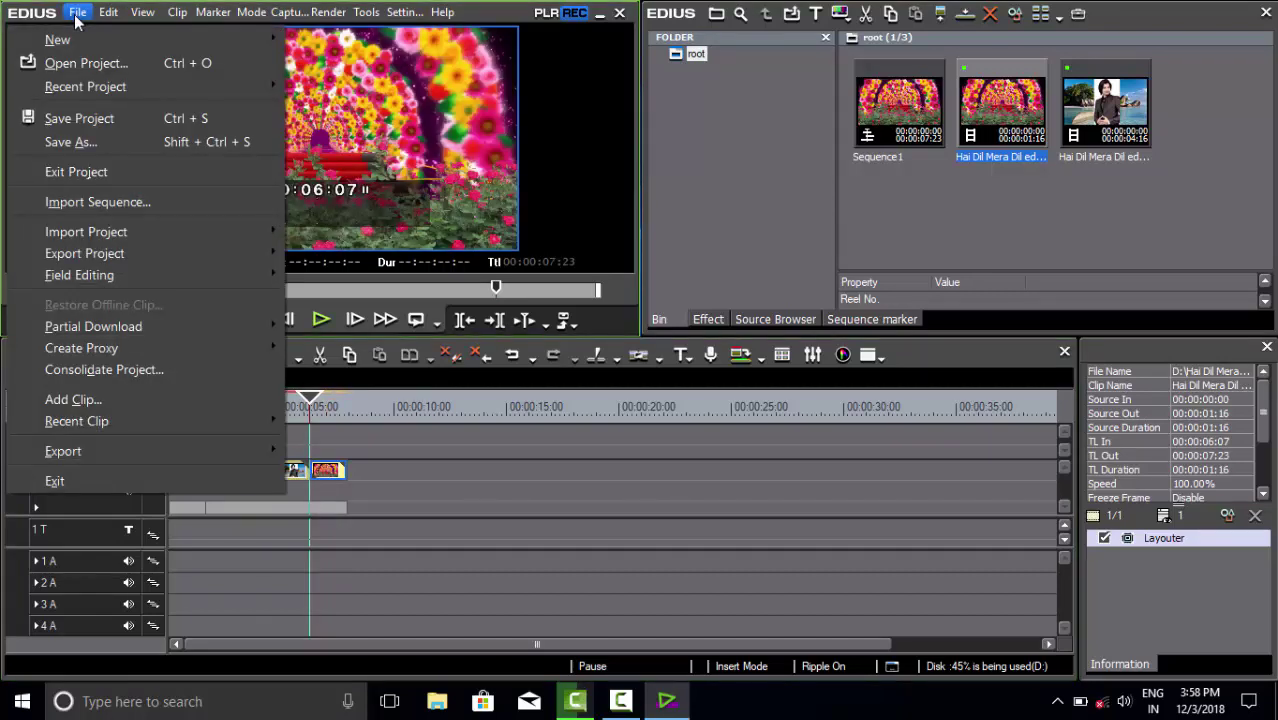
left_click(93, 201)
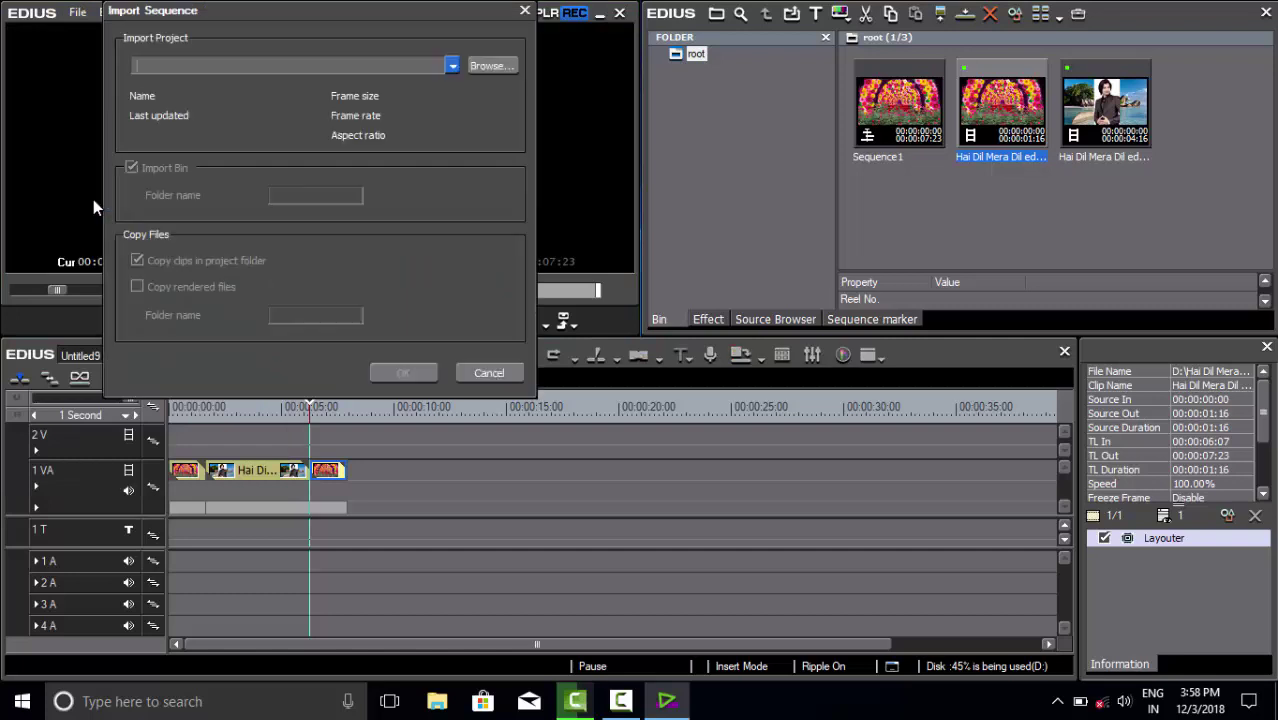
left_click(489, 66)
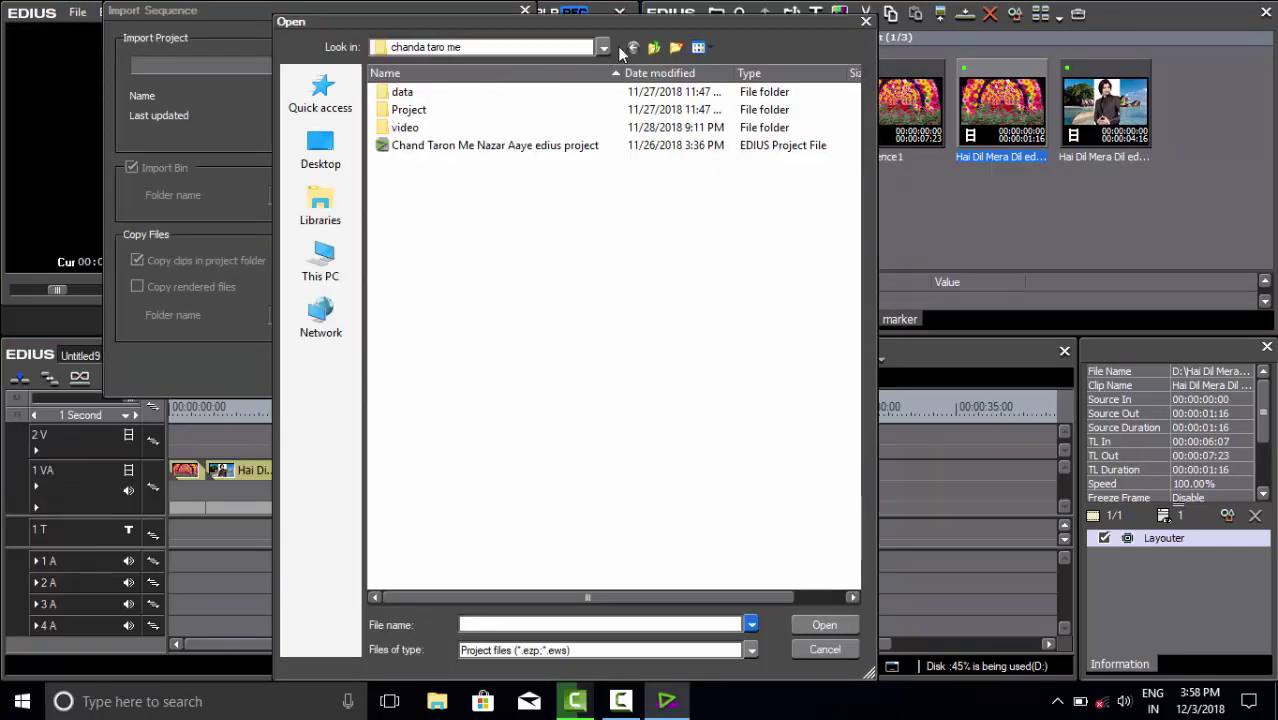
left_click(656, 48)
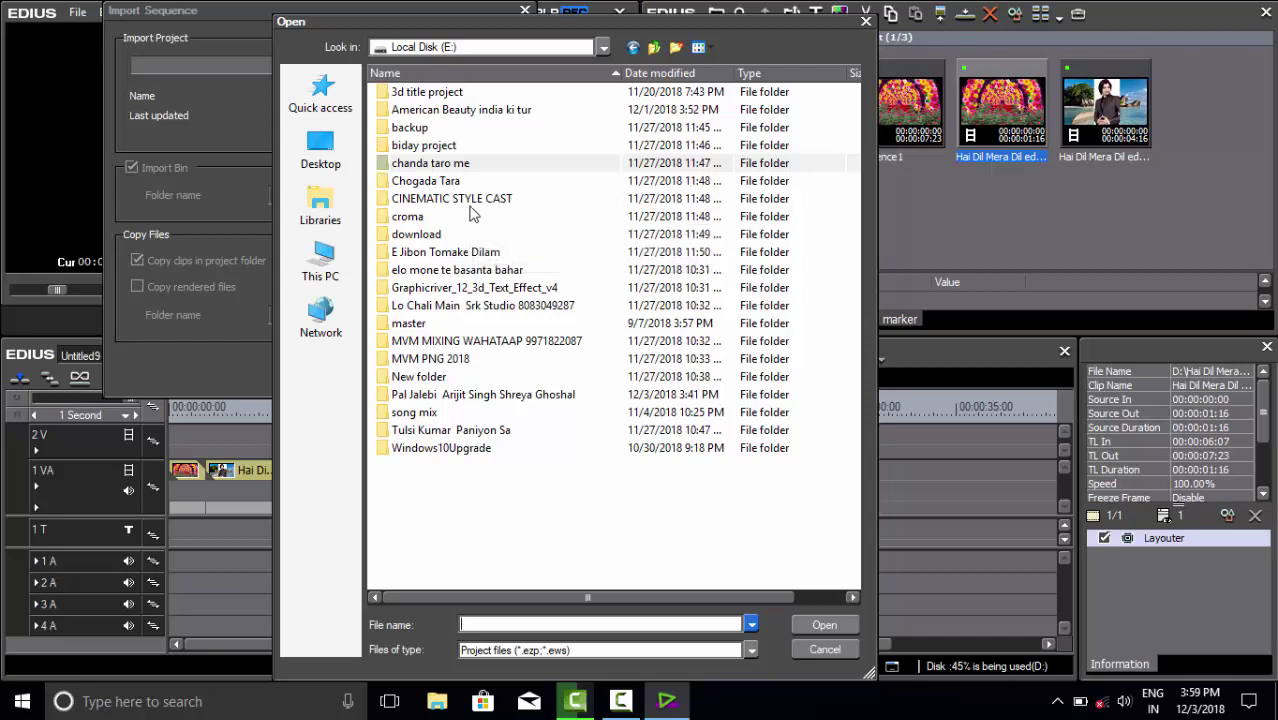
double_click(459, 120)
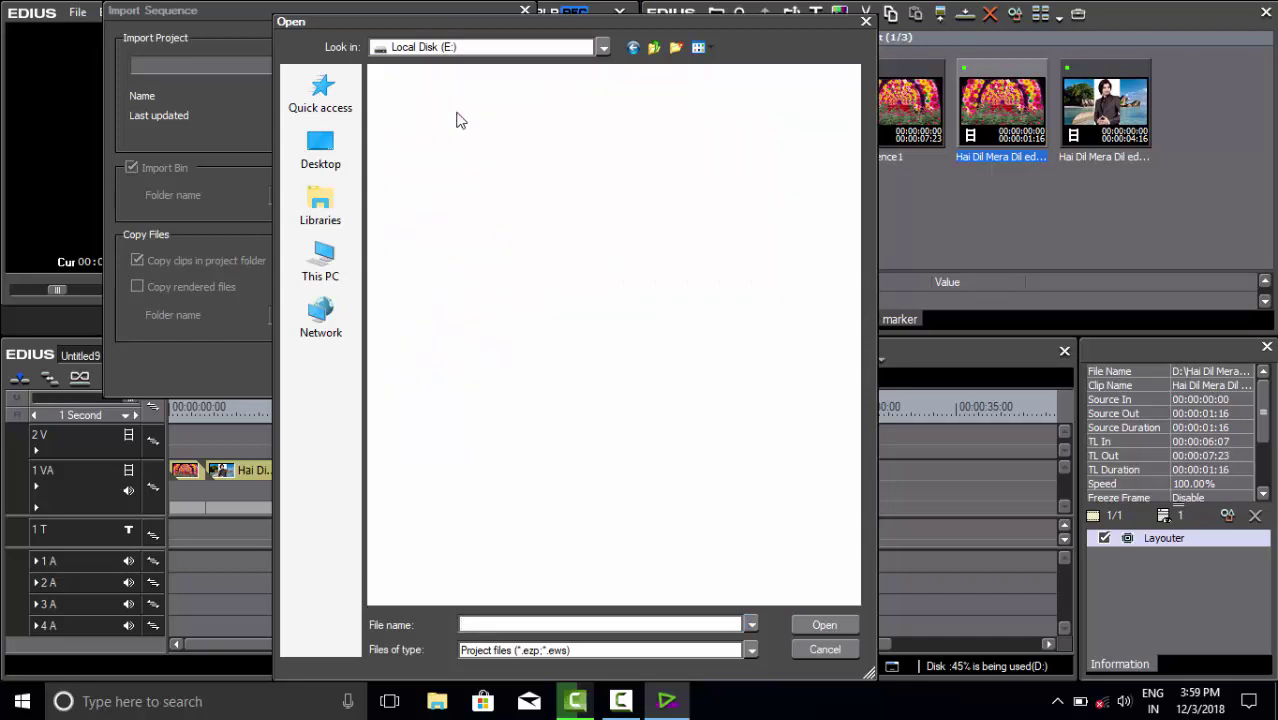
left_click(440, 146)
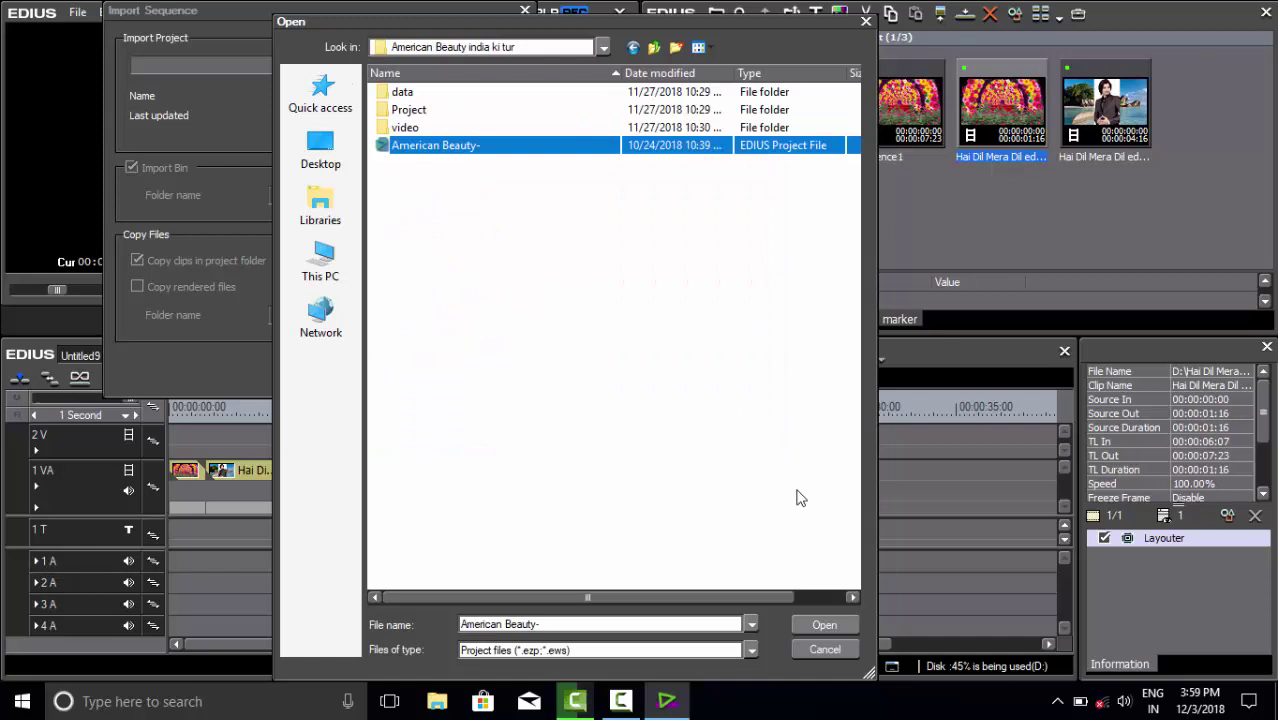
left_click(825, 622)
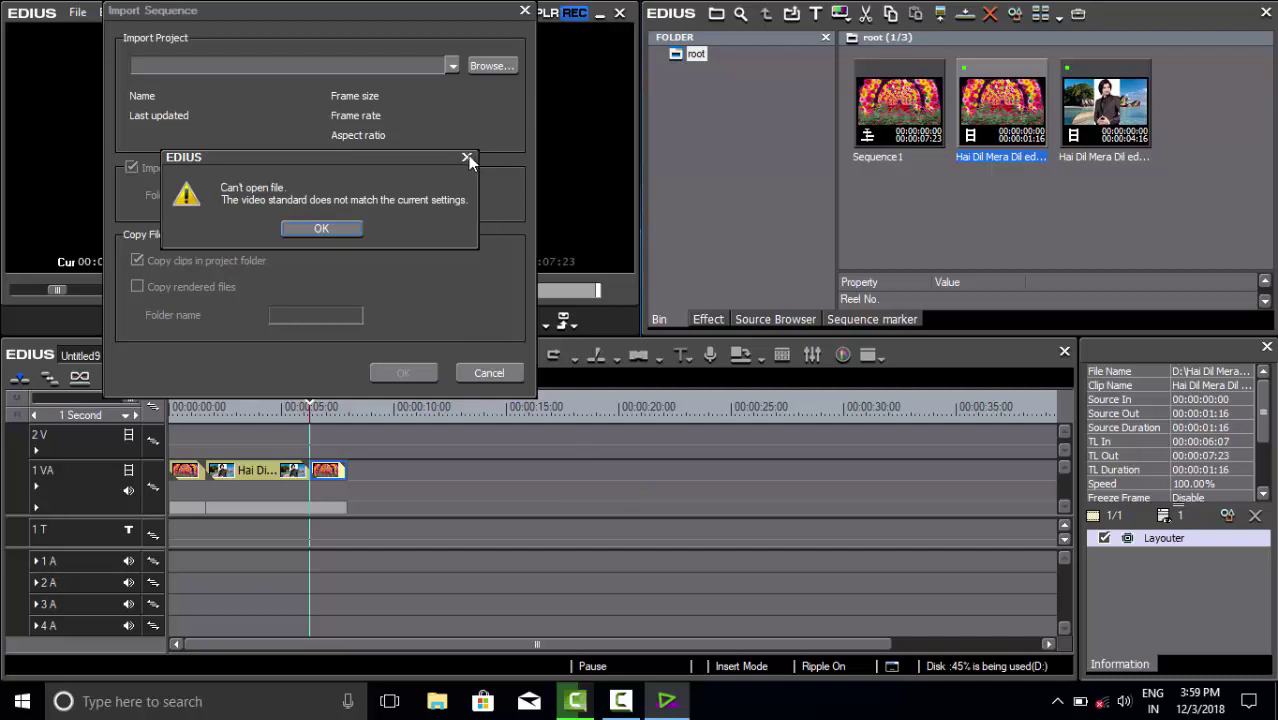
left_click(320, 229)
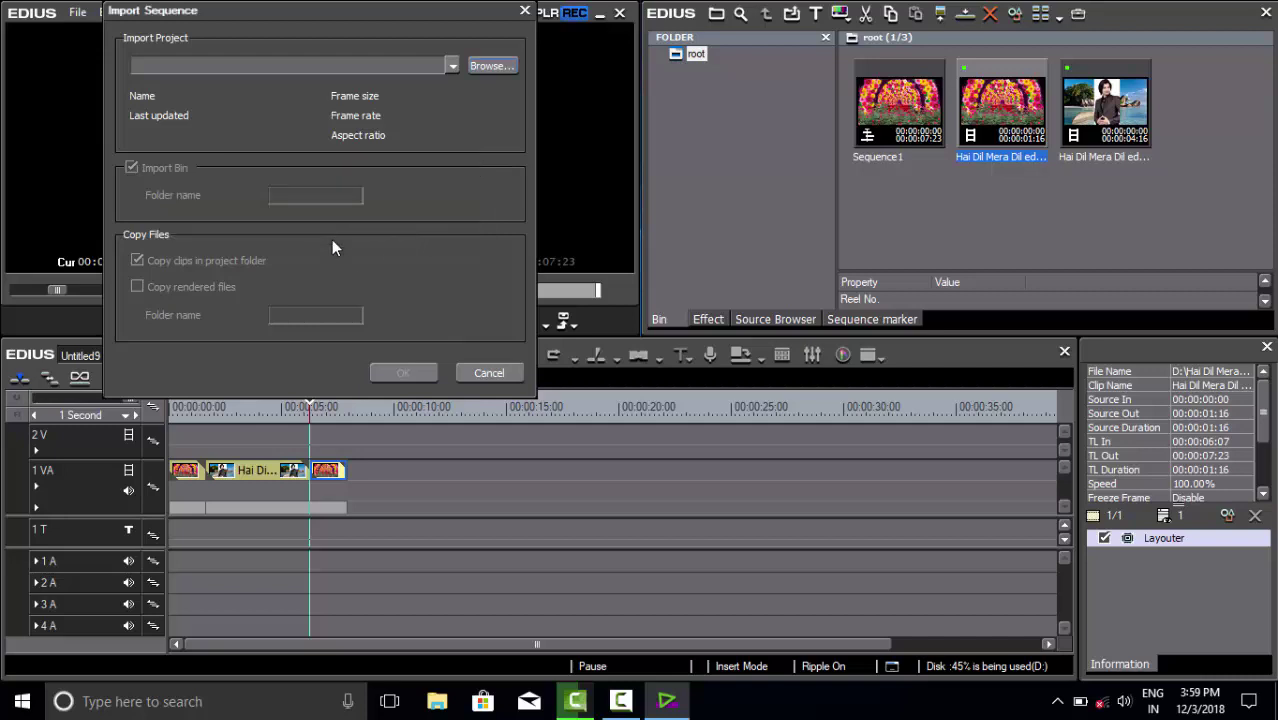
left_click(490, 374)
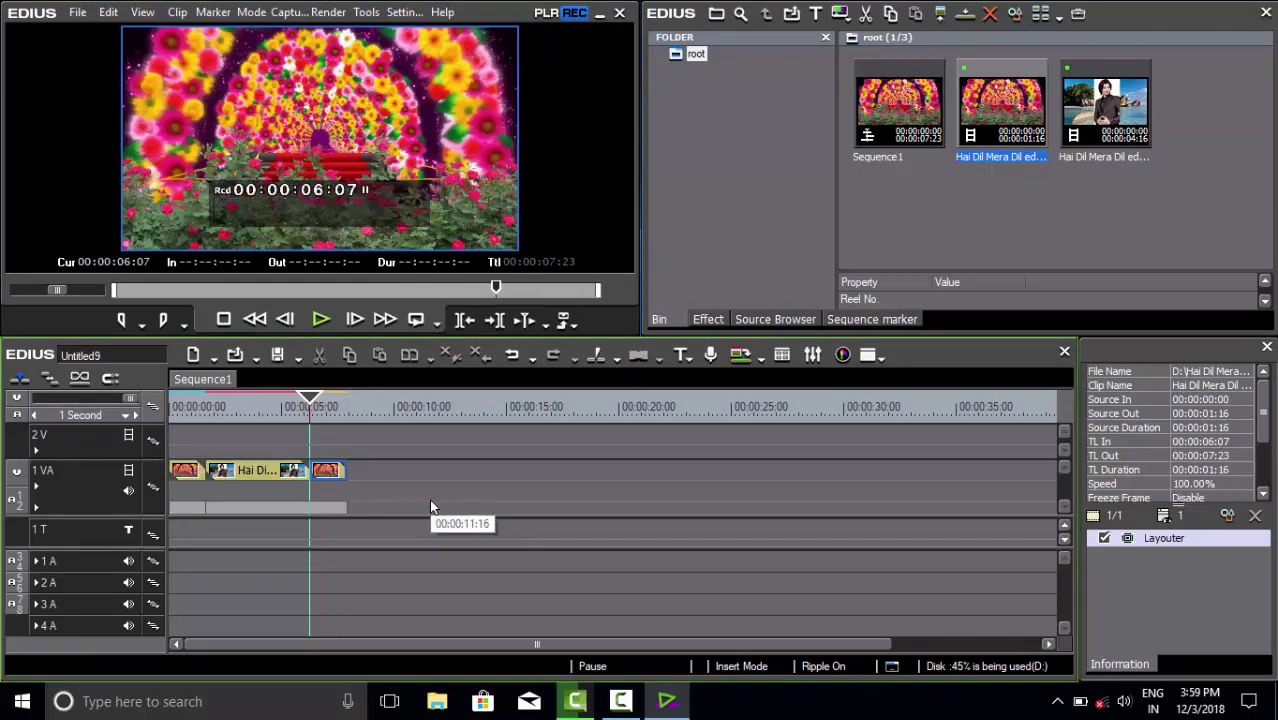
Step: Open the American Beauty project from the edius 7 folder, discarding the current project without saving
key("ctrl+n")
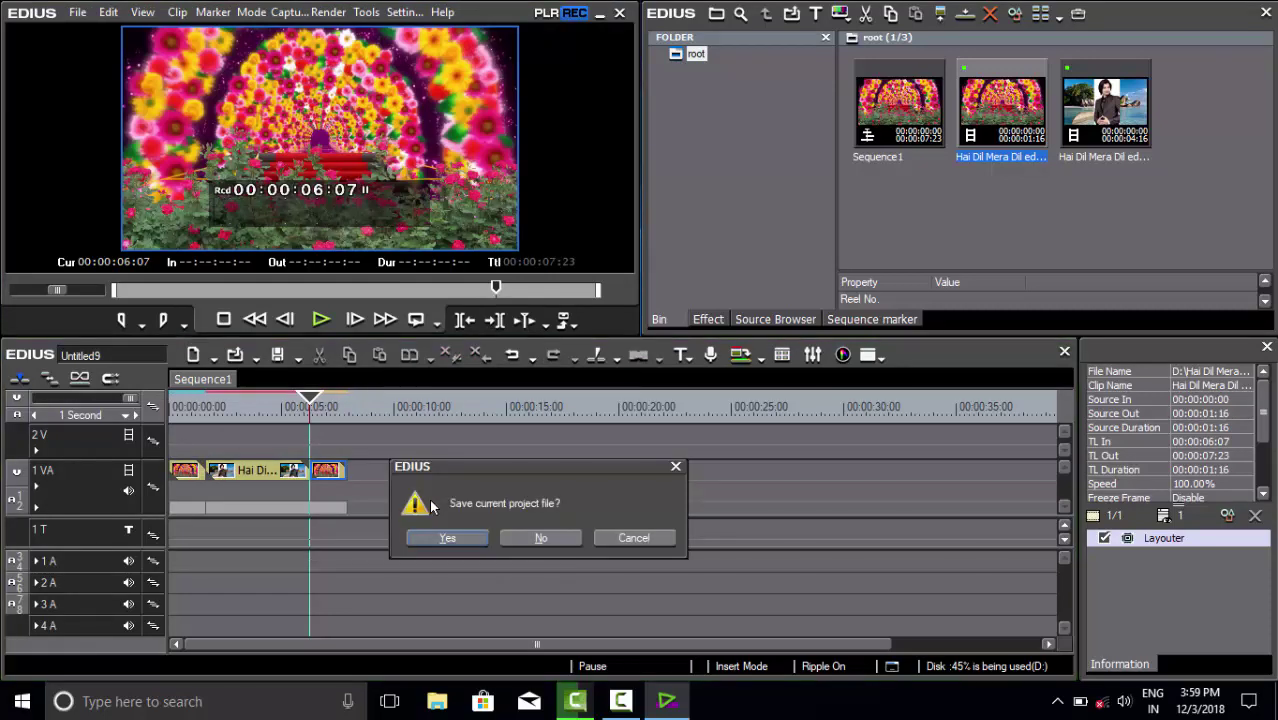
left_click(540, 539)
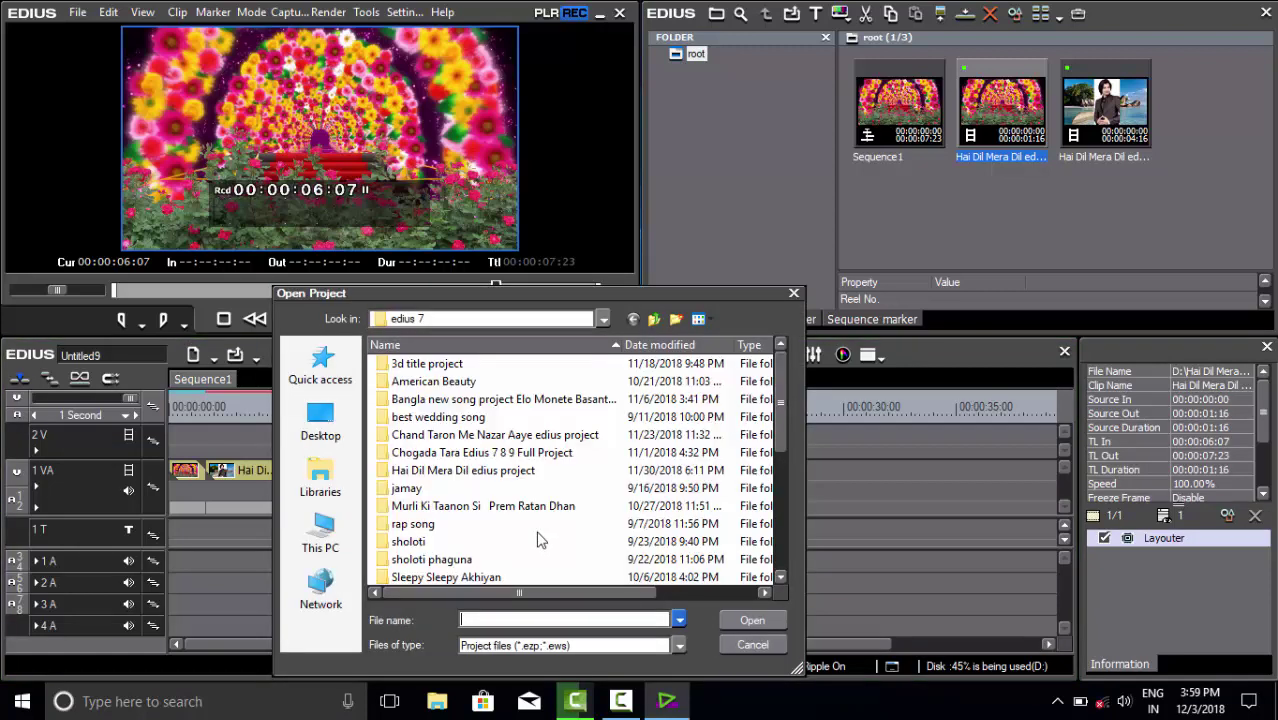
left_click(433, 382)
double_click(433, 382)
left_click(440, 400)
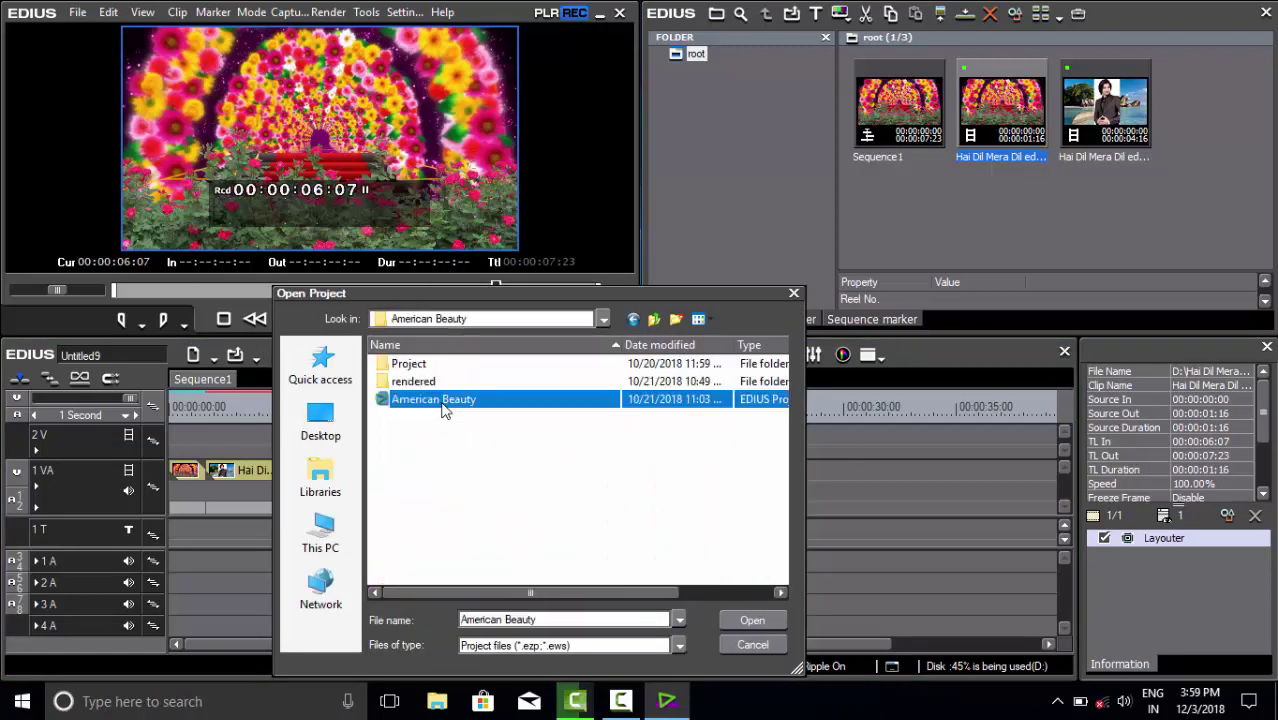
left_click(753, 620)
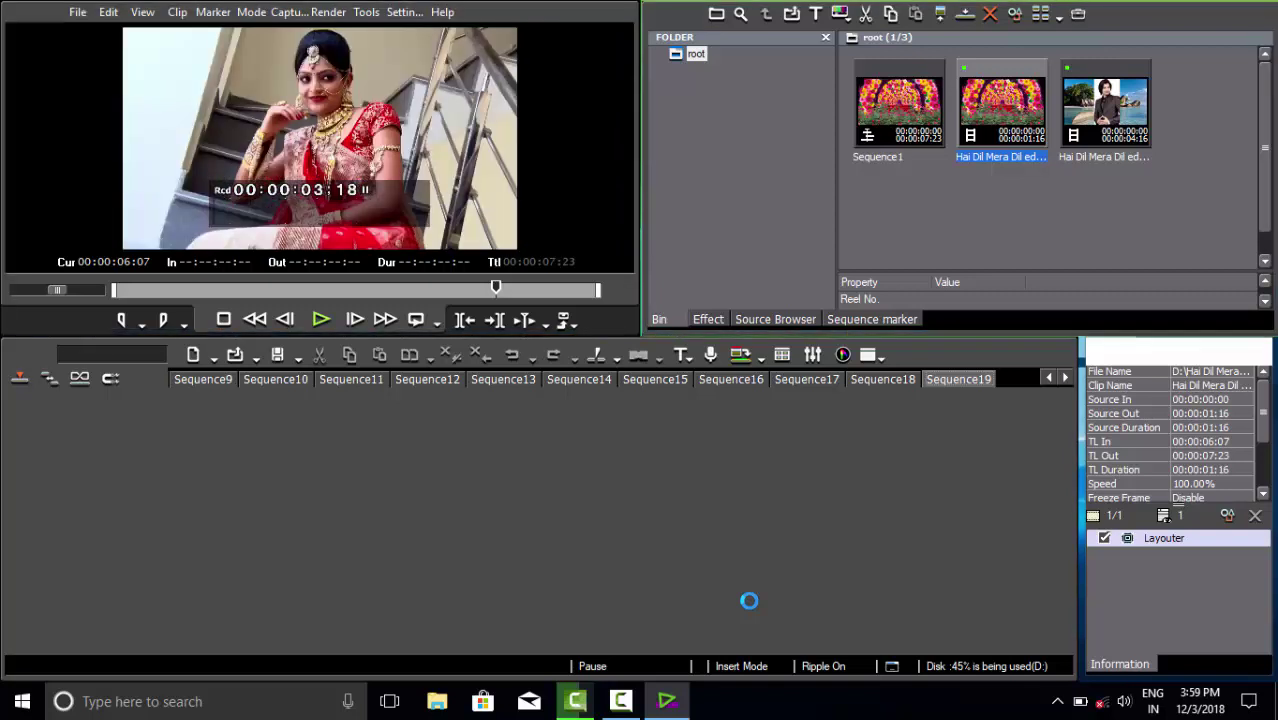
Step: Open the current project settings for modification and examine the available video presets
left_click(405, 14)
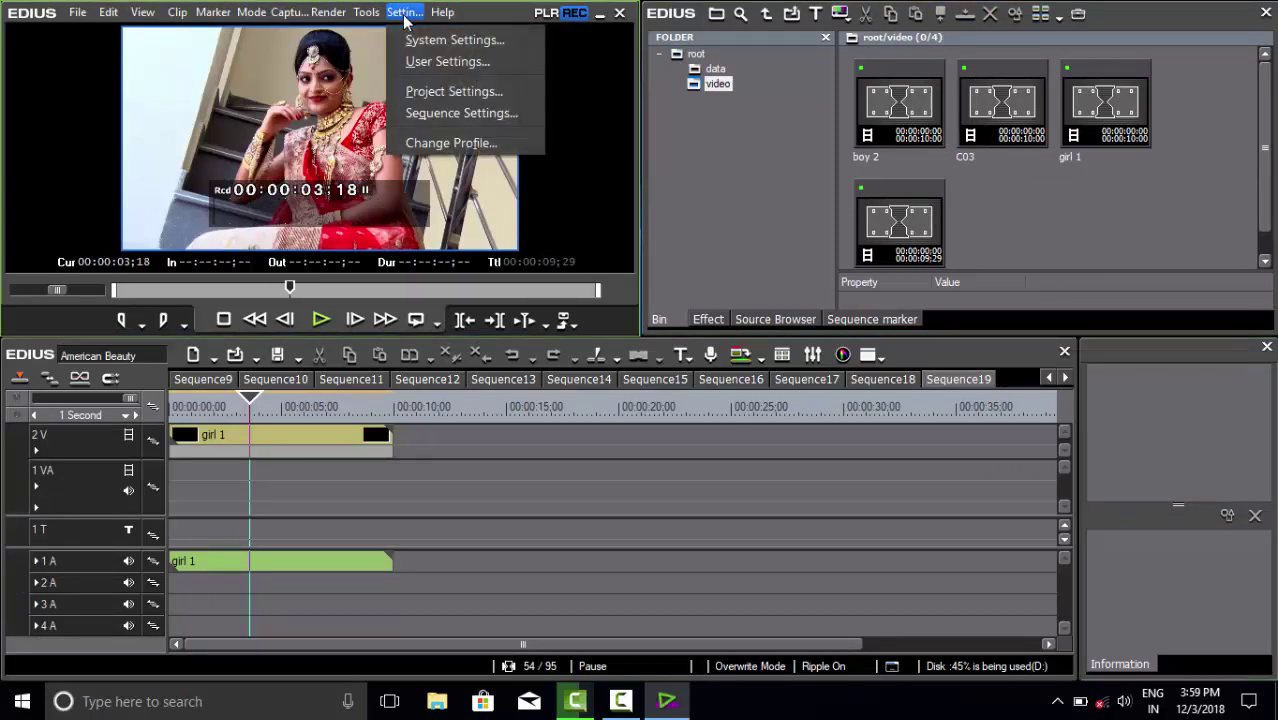
left_click(433, 94)
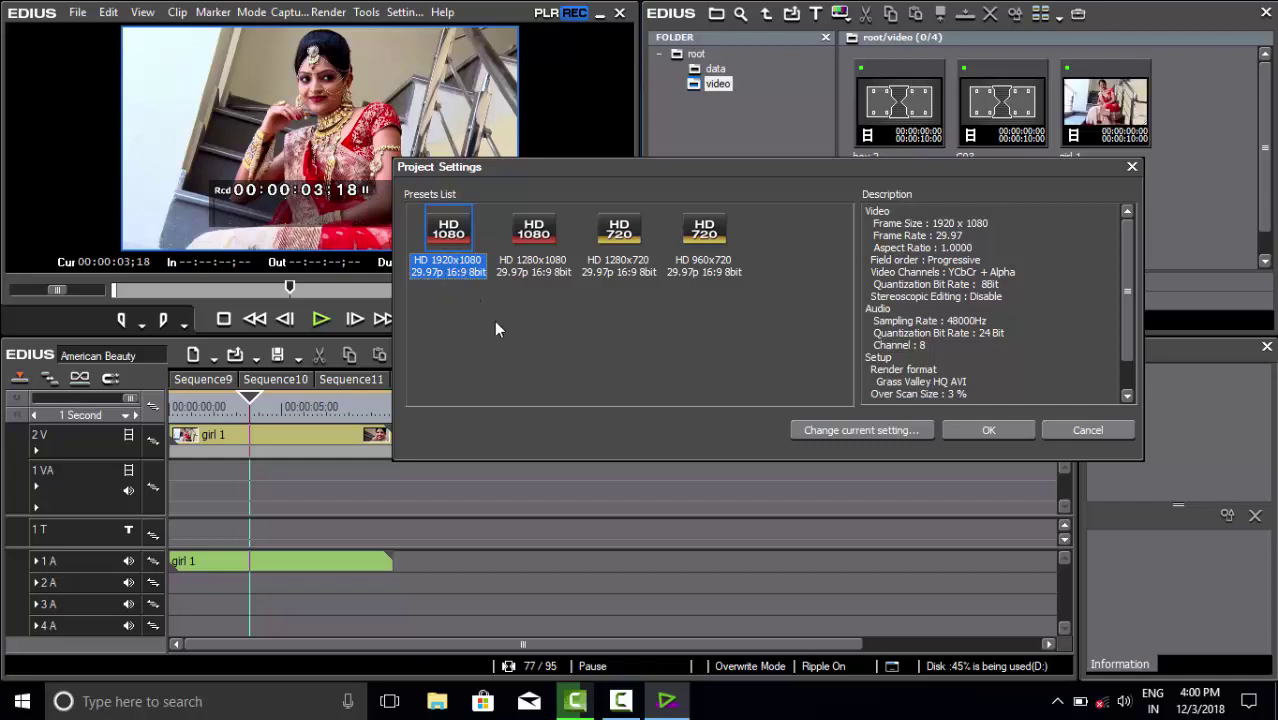
left_click(865, 427)
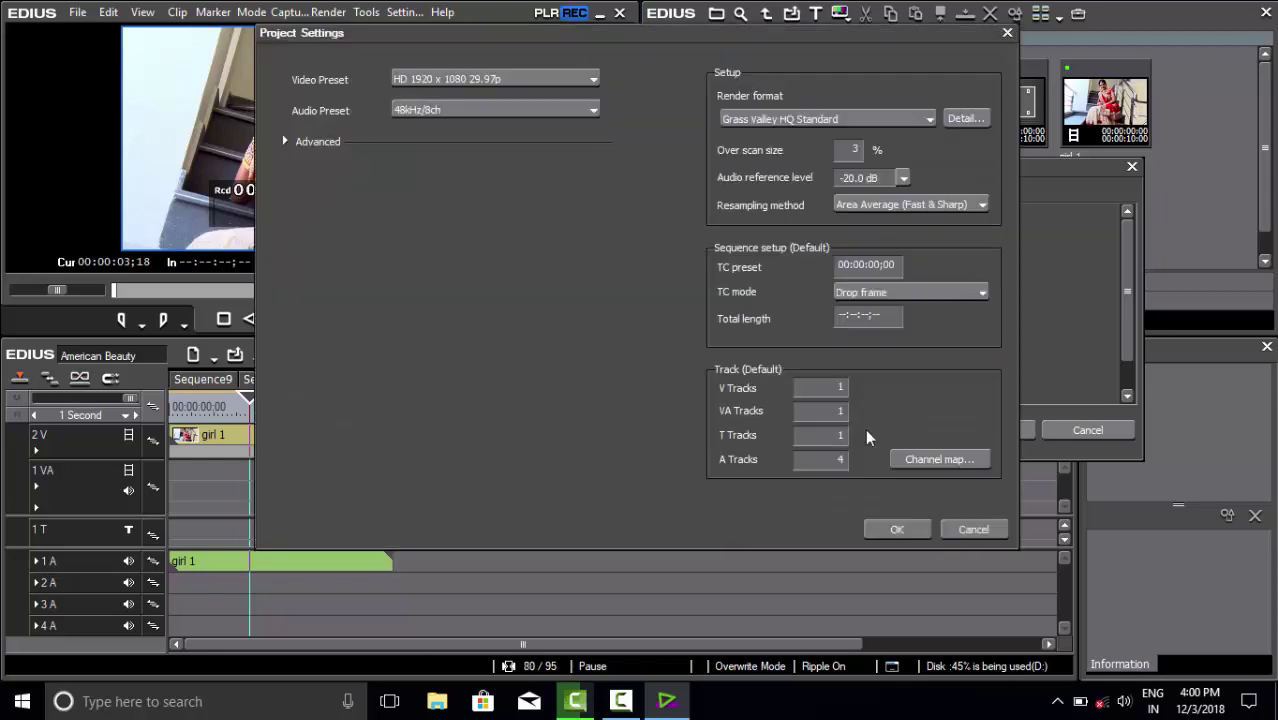
left_click(593, 80)
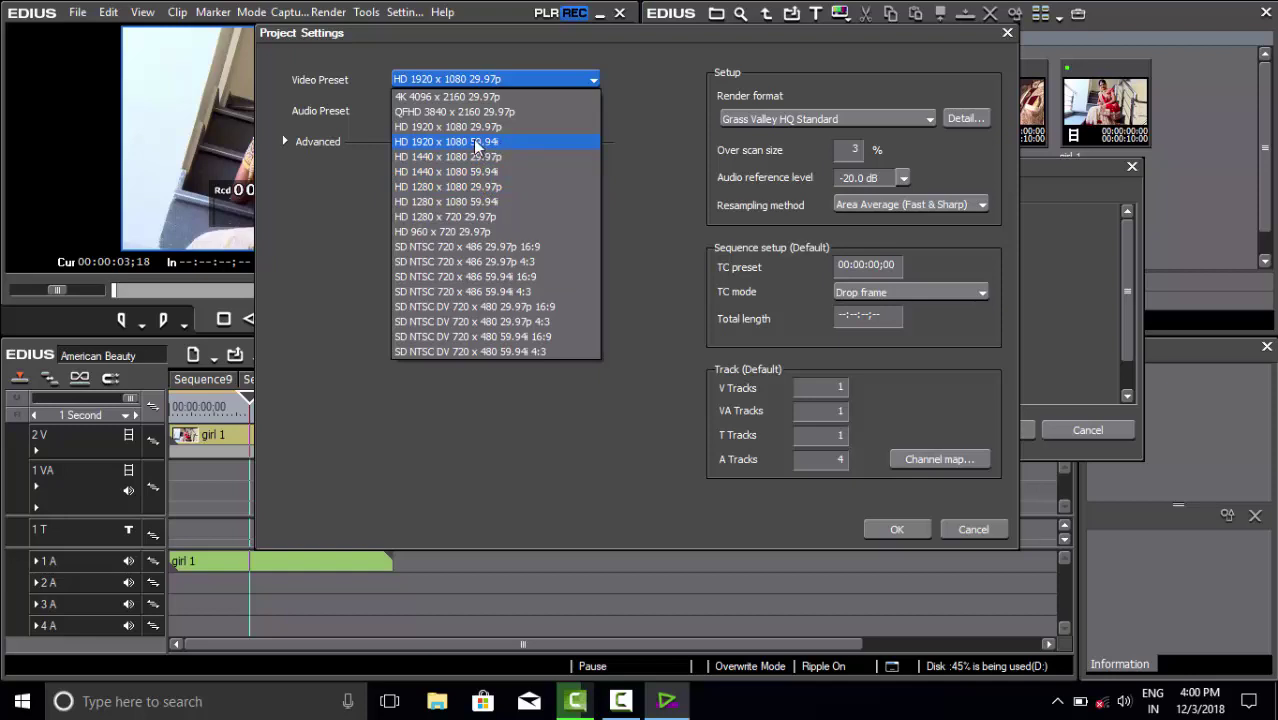
left_click(583, 82)
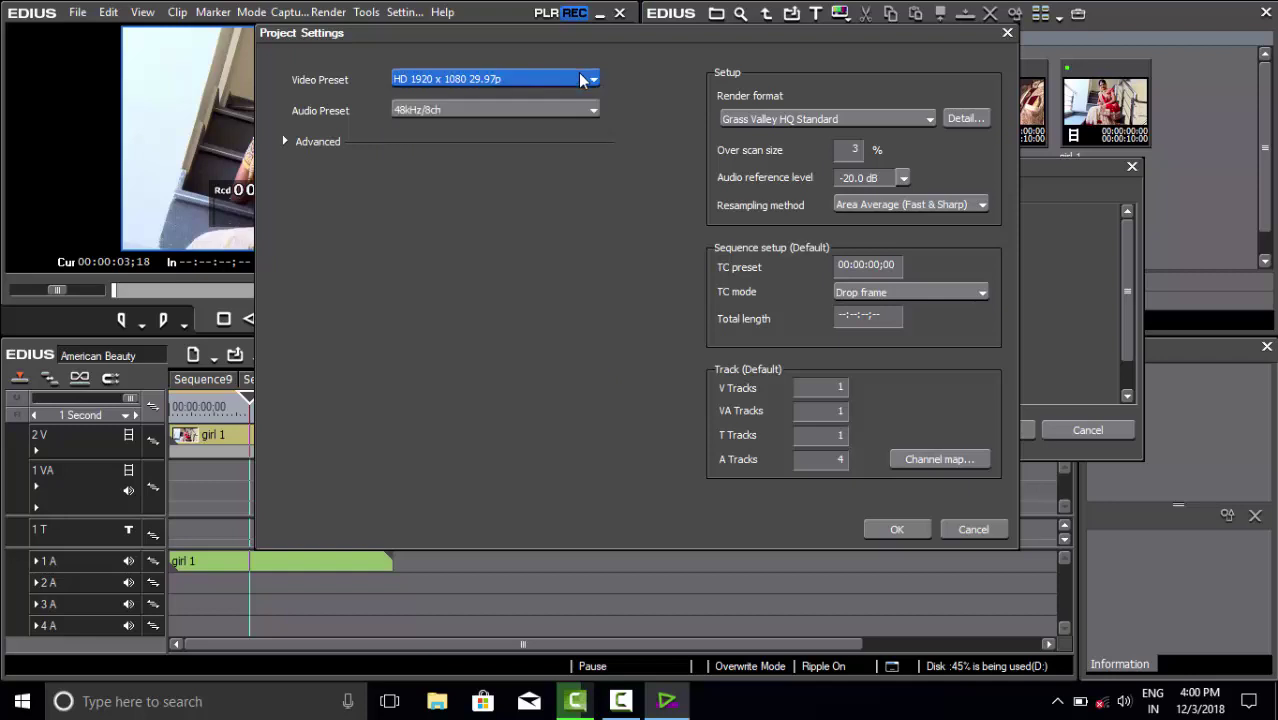
left_click(593, 80)
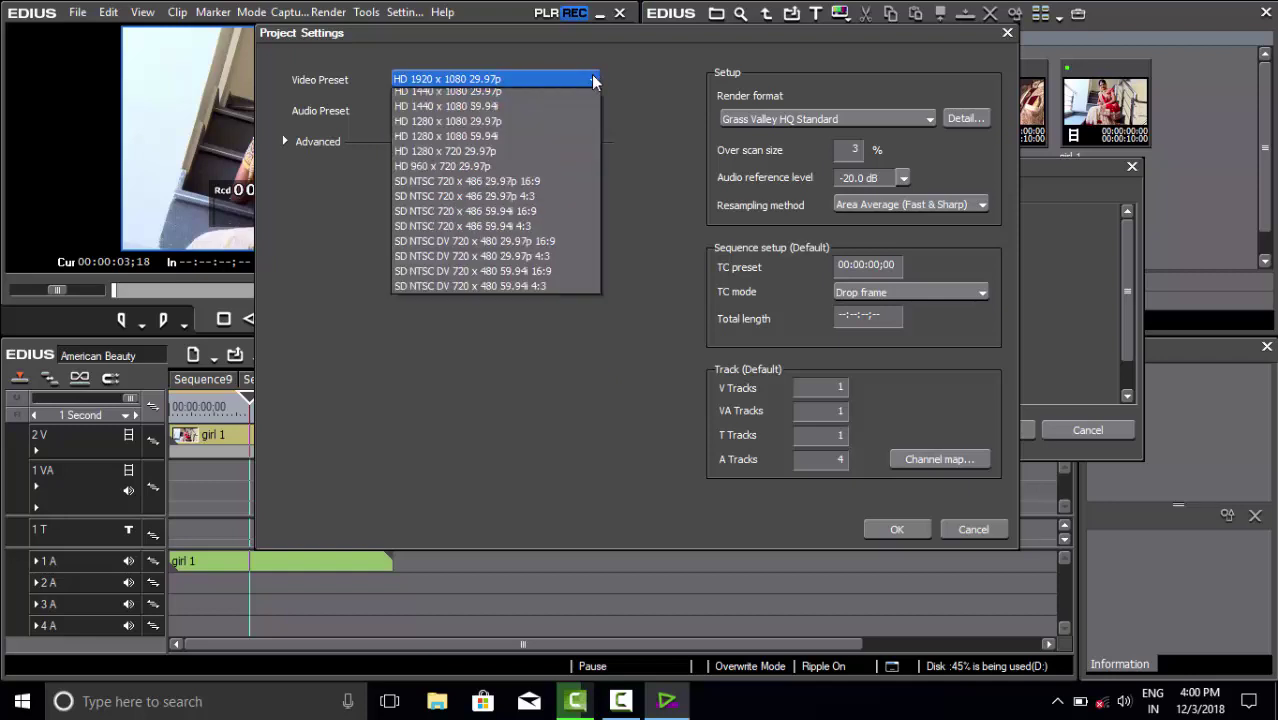
left_click(591, 78)
Step: Expand the advanced project settings and choose the 1920 x 1080 frame size
left_click(286, 141)
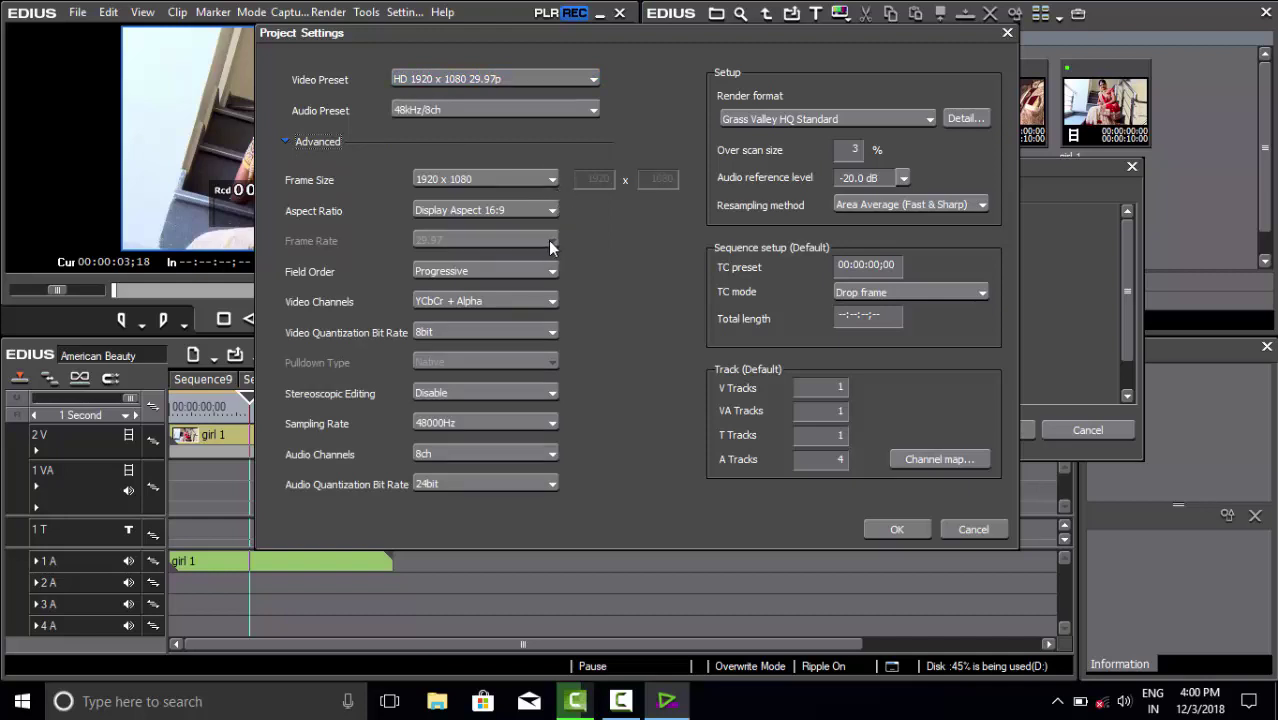
left_click(546, 183)
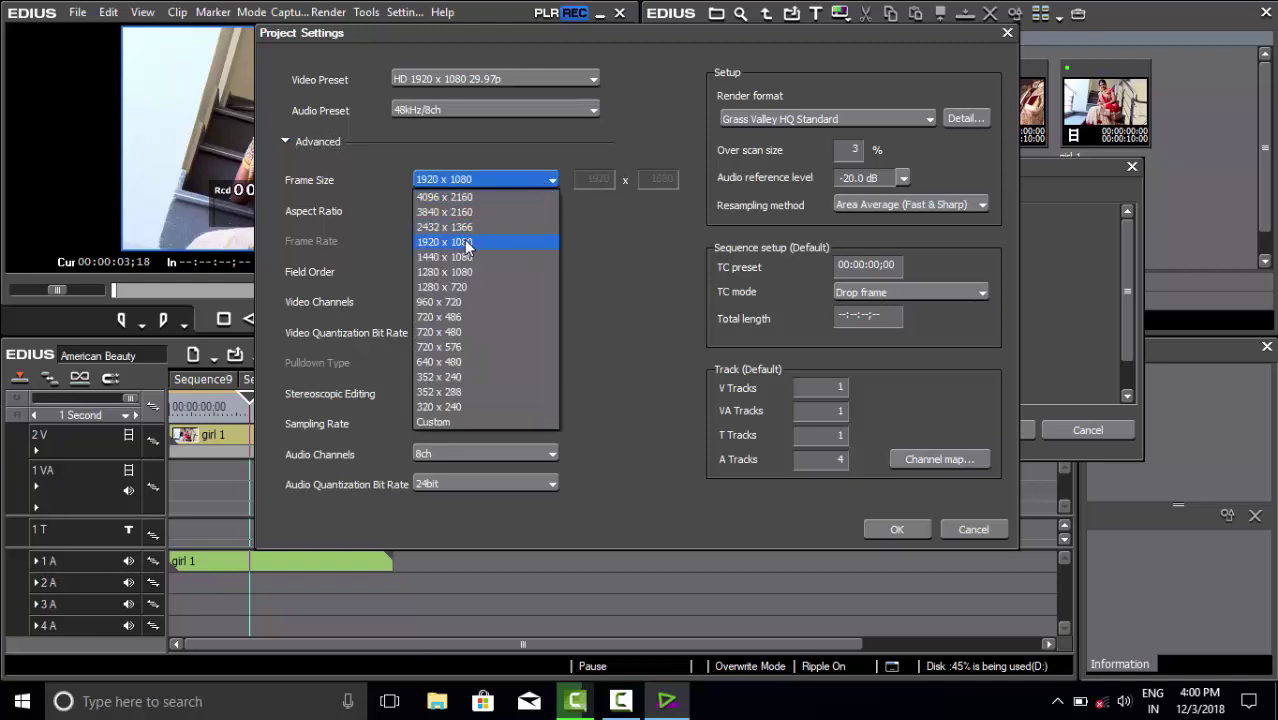
left_click(466, 243)
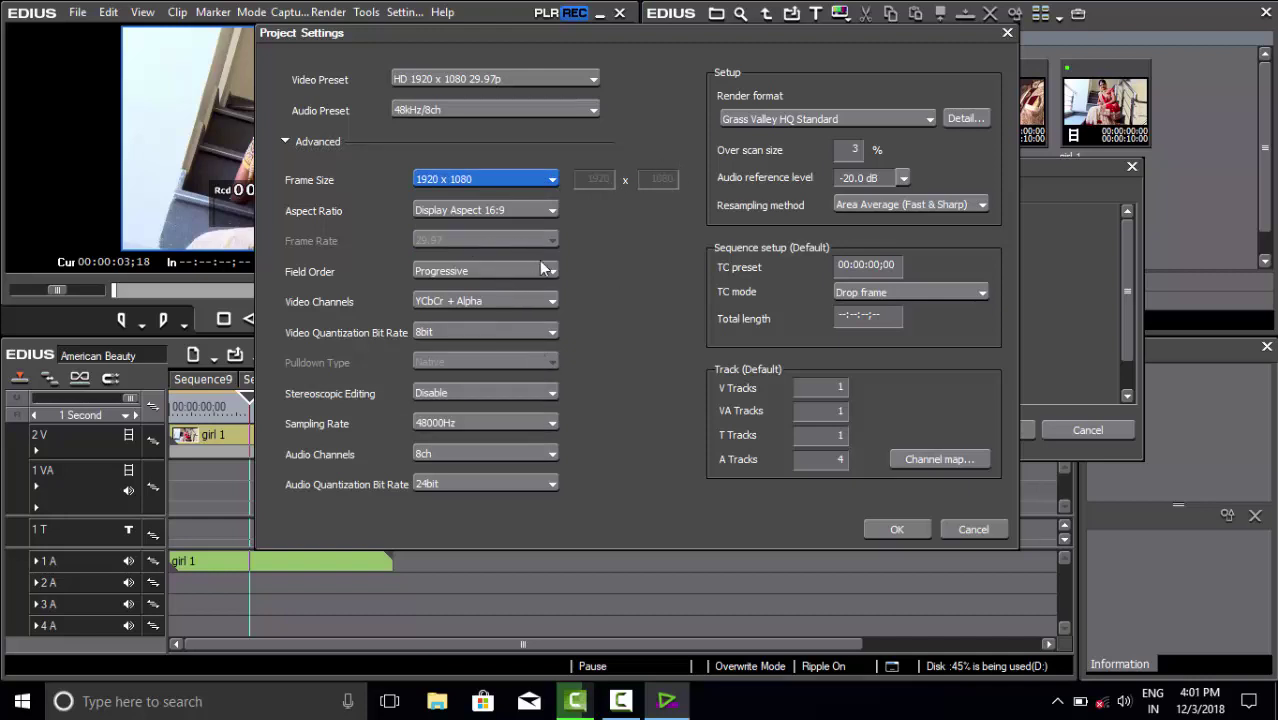
Step: Try the 192kHz/8ch and 48kHz/4ch audio presets, check the video presets, and discard the setting changes
left_click(594, 110)
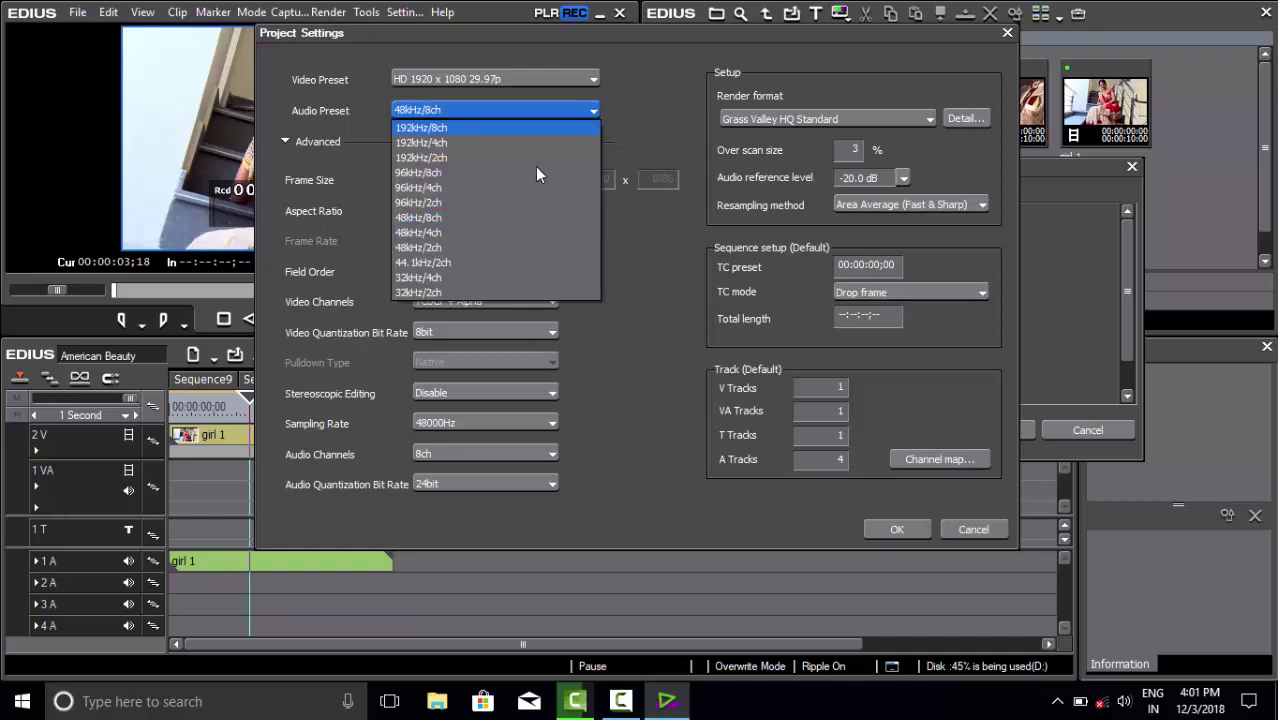
left_click(465, 127)
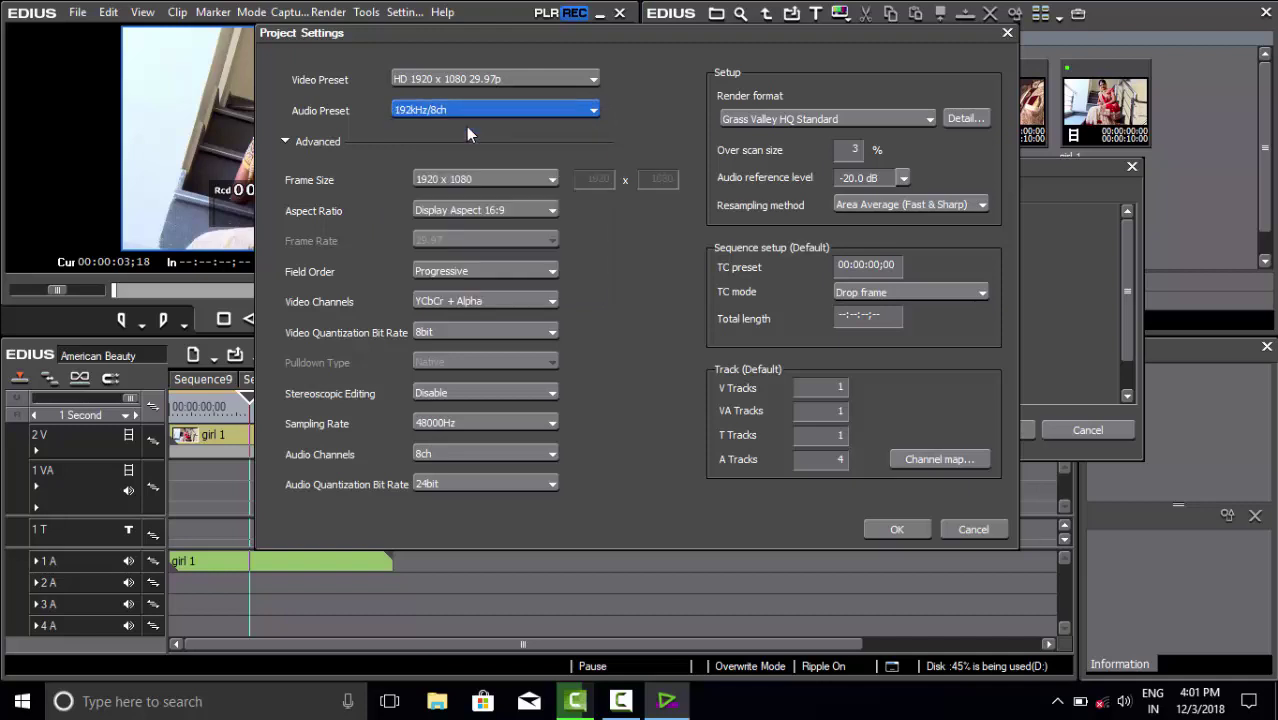
left_click(581, 116)
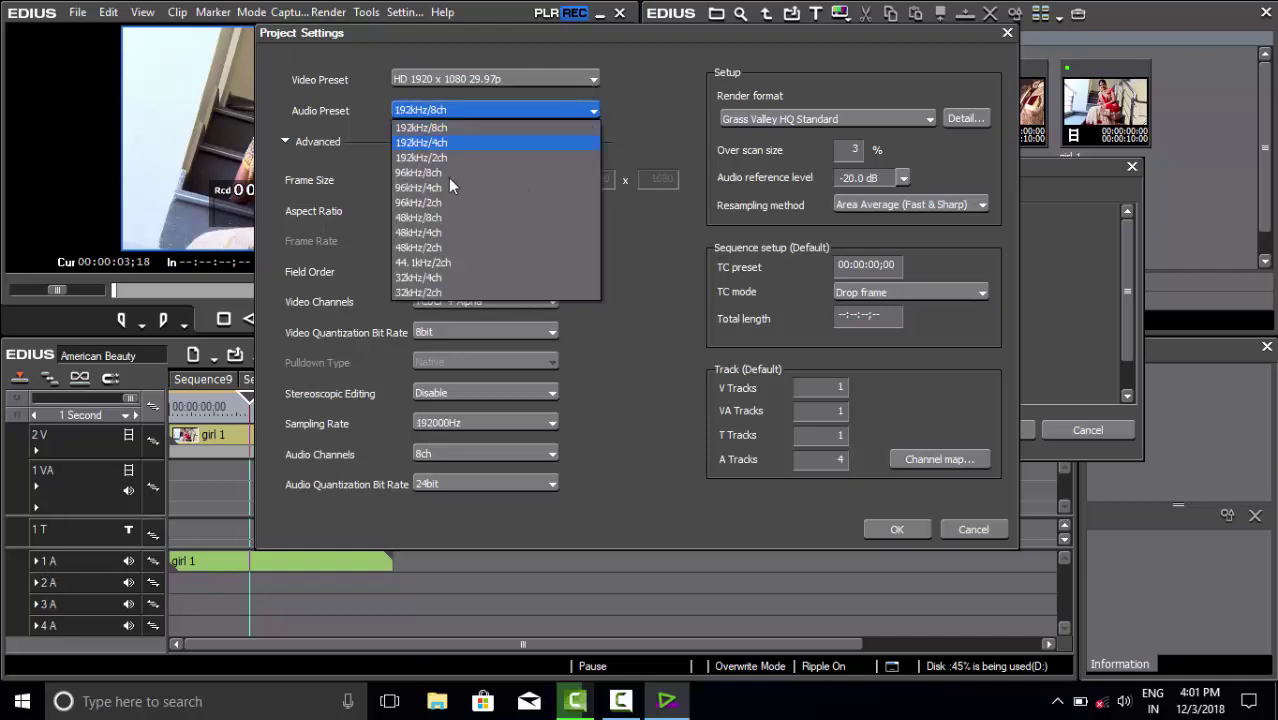
left_click(432, 232)
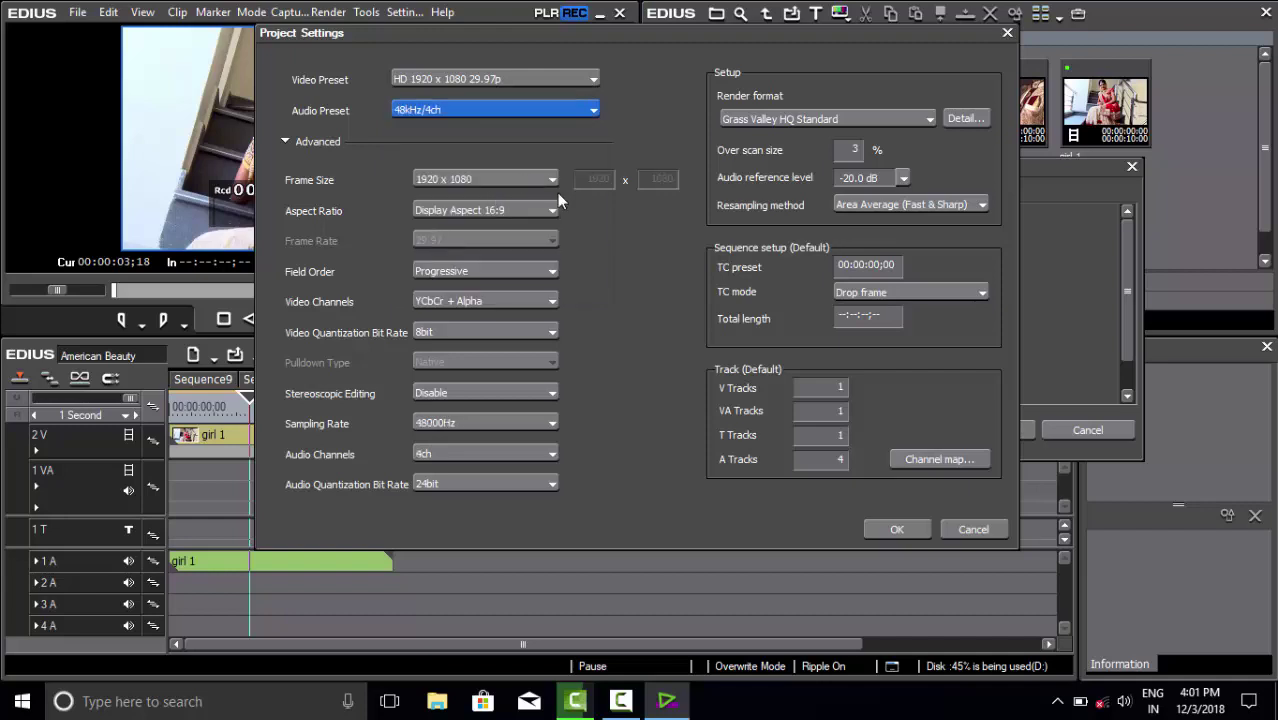
left_click(594, 78)
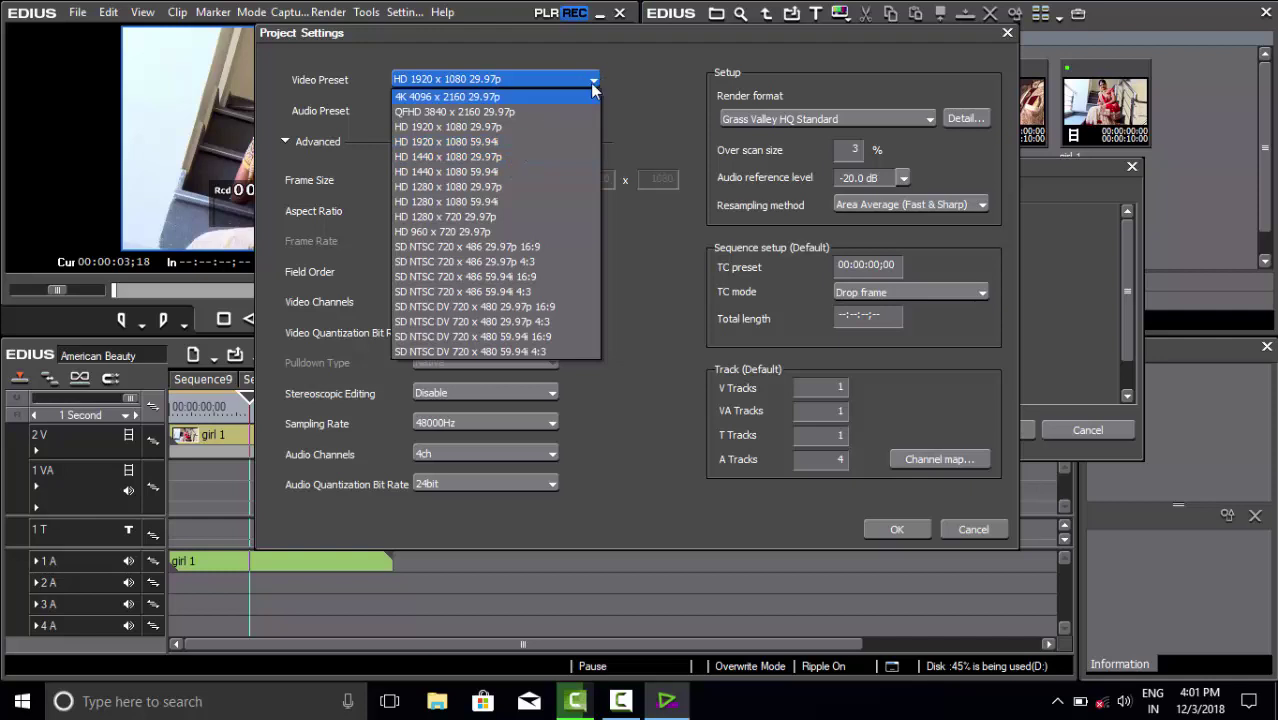
left_click(635, 81)
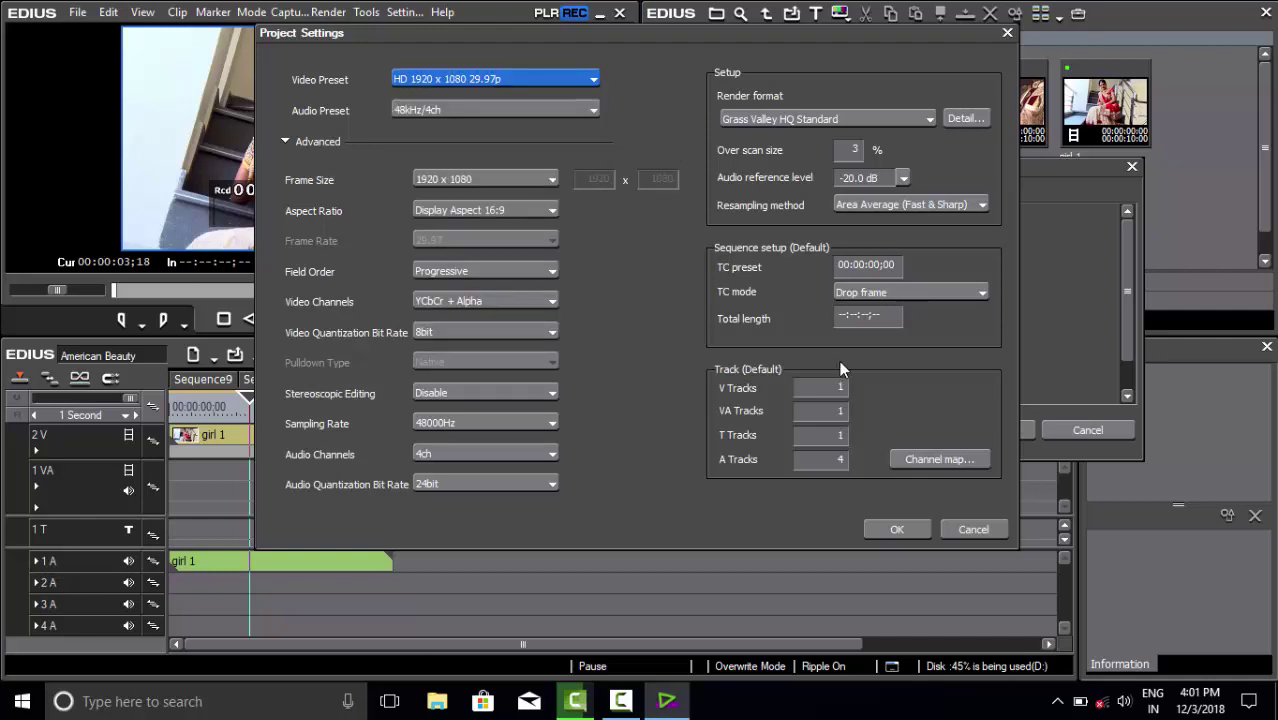
left_click(975, 529)
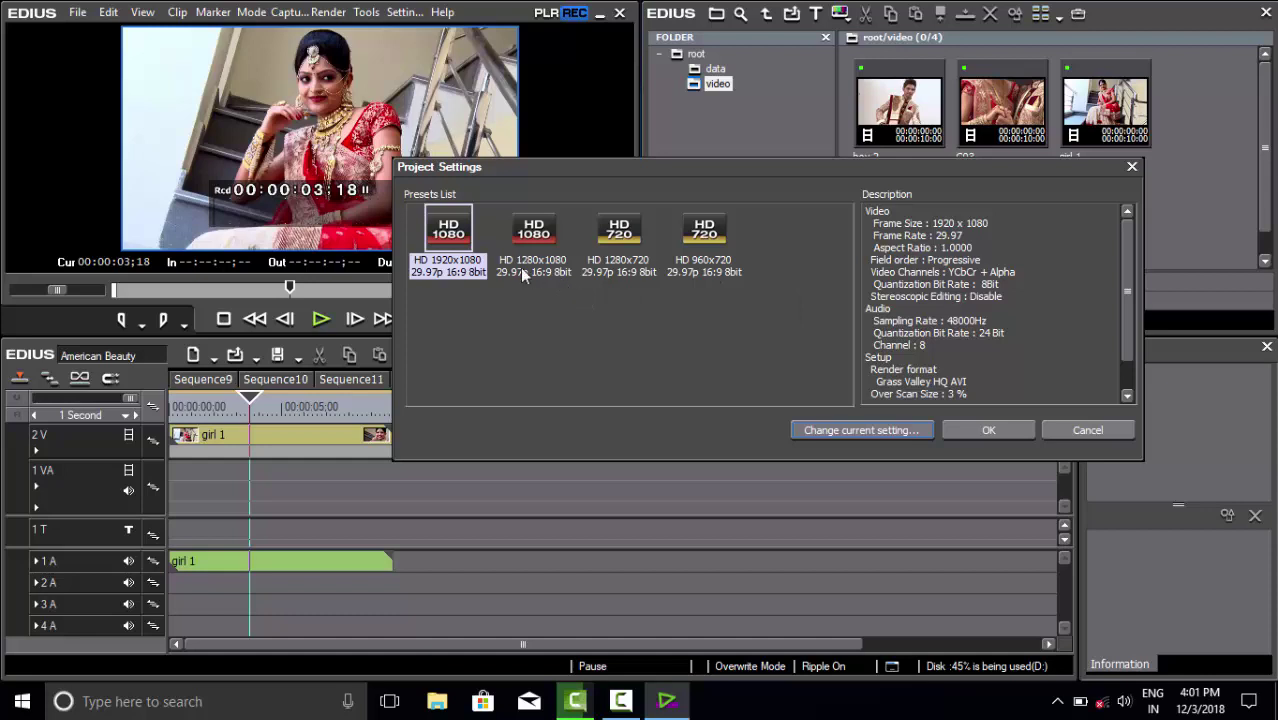
Step: Reopen the current project settings and compare the resolutions and frame rates offered as video presets
left_click(862, 427)
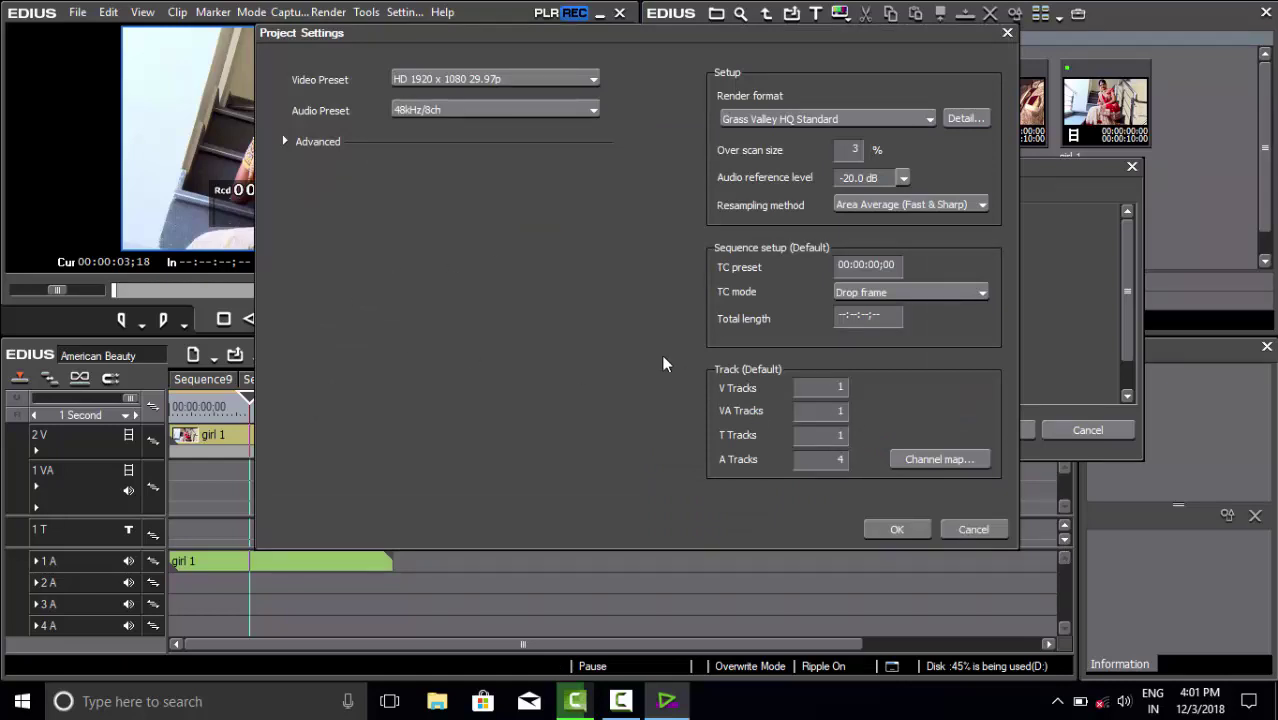
left_click(593, 84)
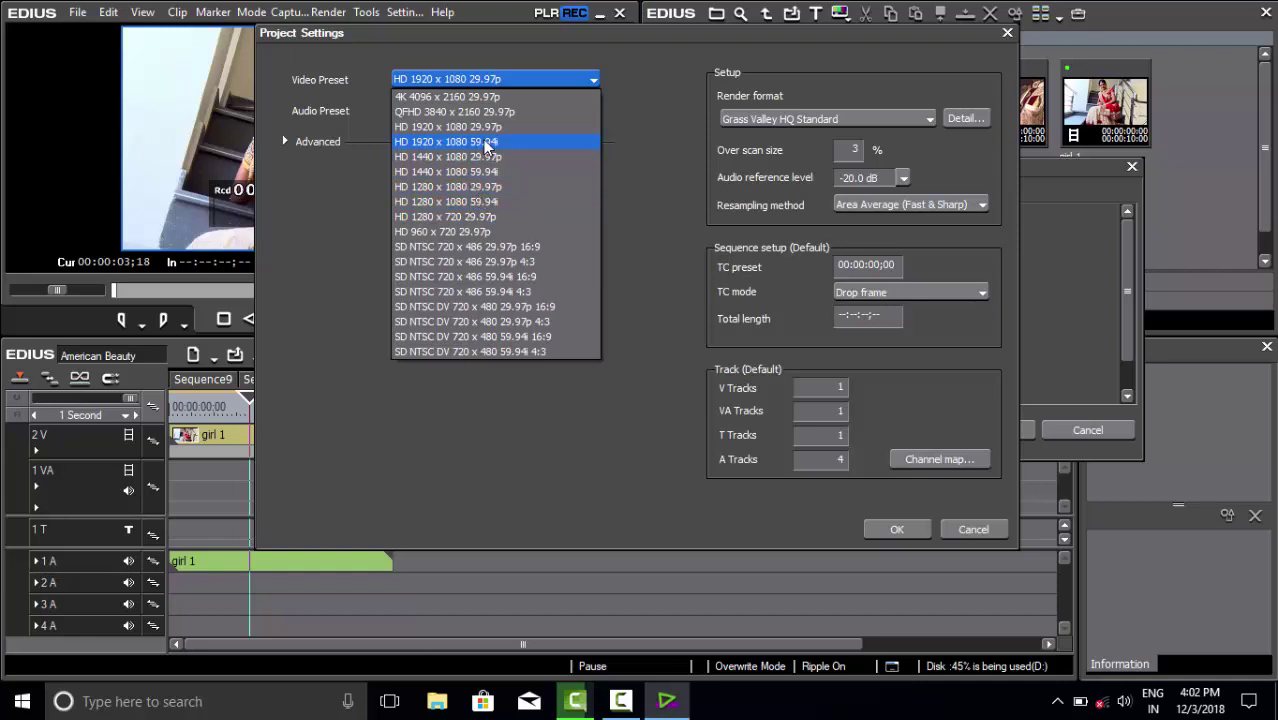
left_click(660, 292)
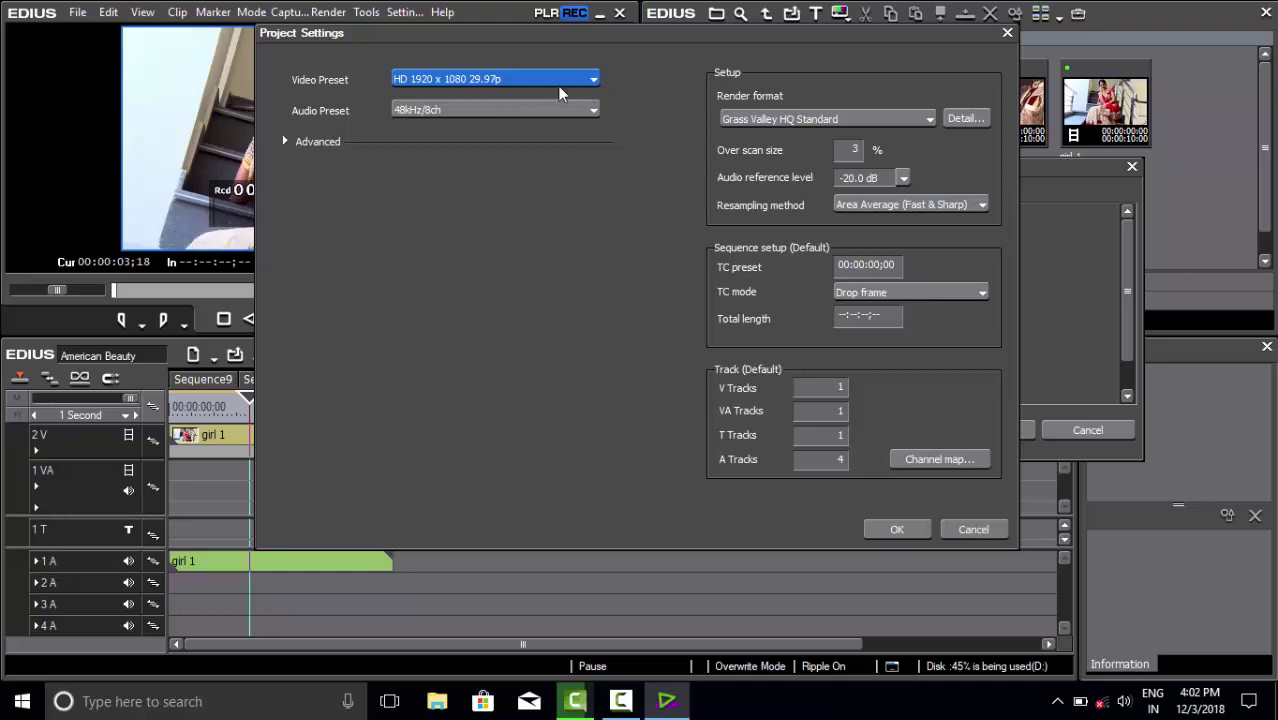
left_click(590, 80)
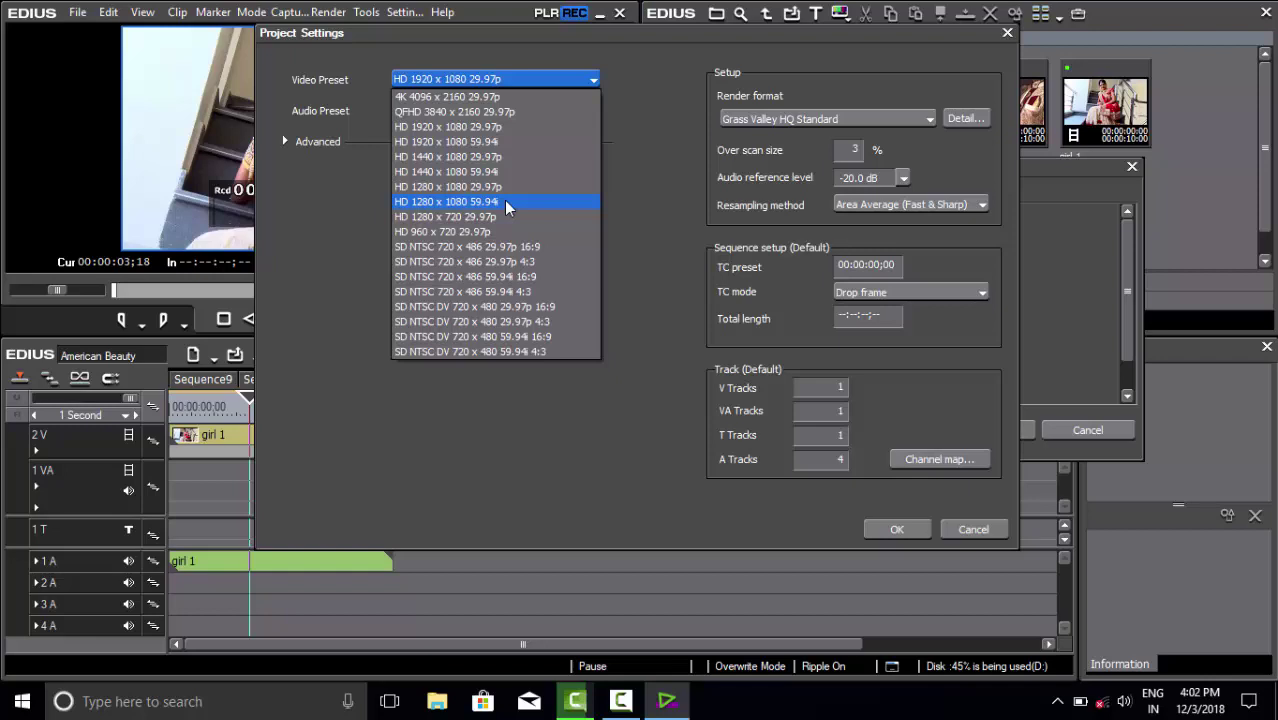
left_click(643, 148)
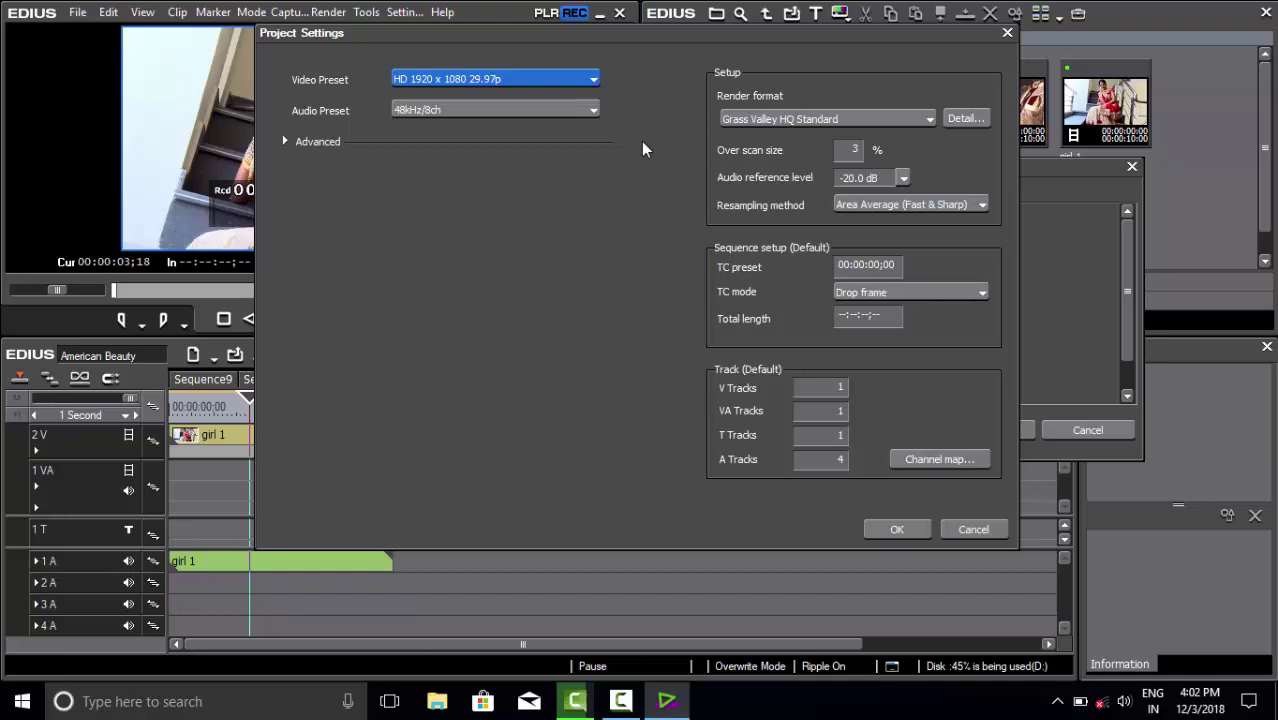
left_click(590, 81)
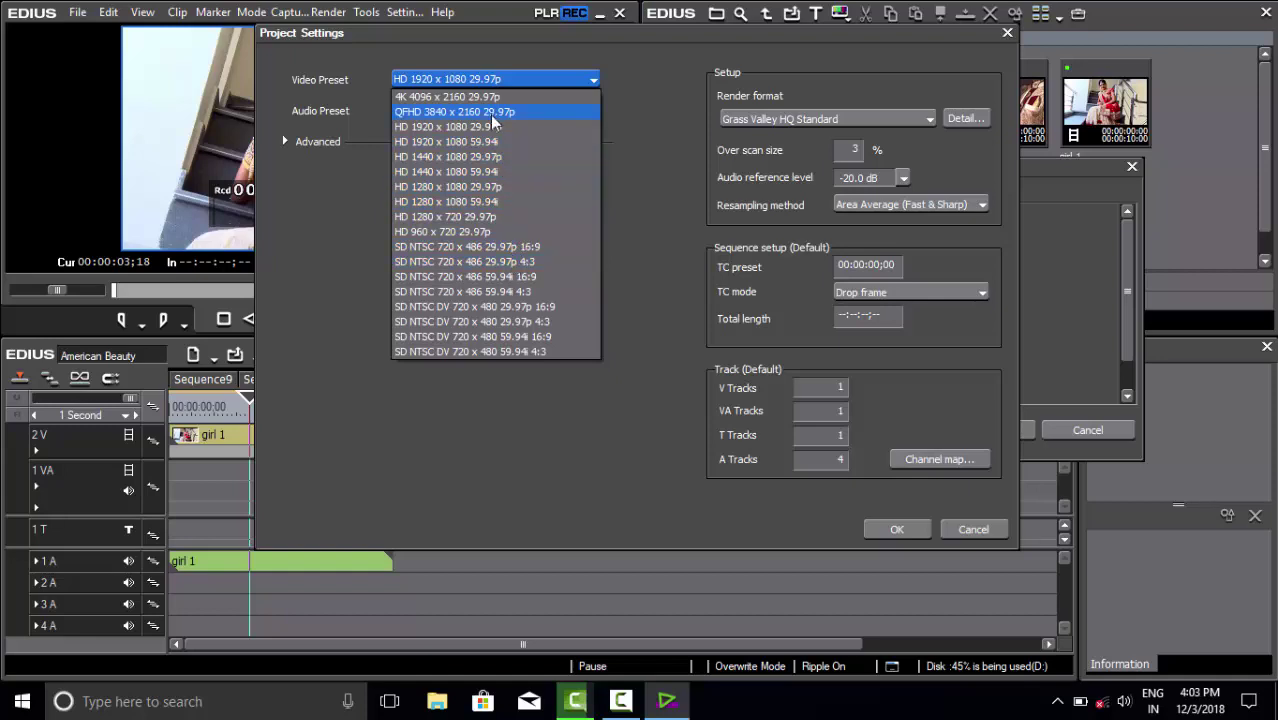
left_click(633, 84)
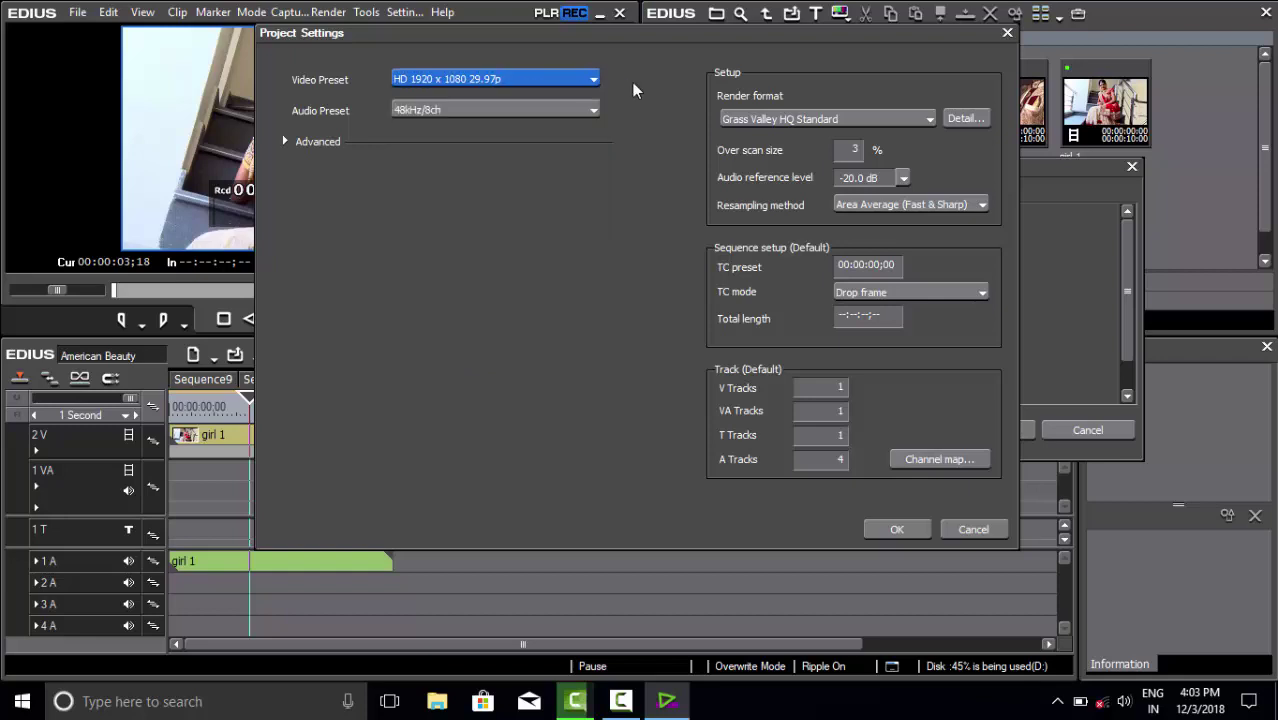
Step: Review the advanced settings, render formats and video presets, and close the project settings without applying anything
left_click(287, 141)
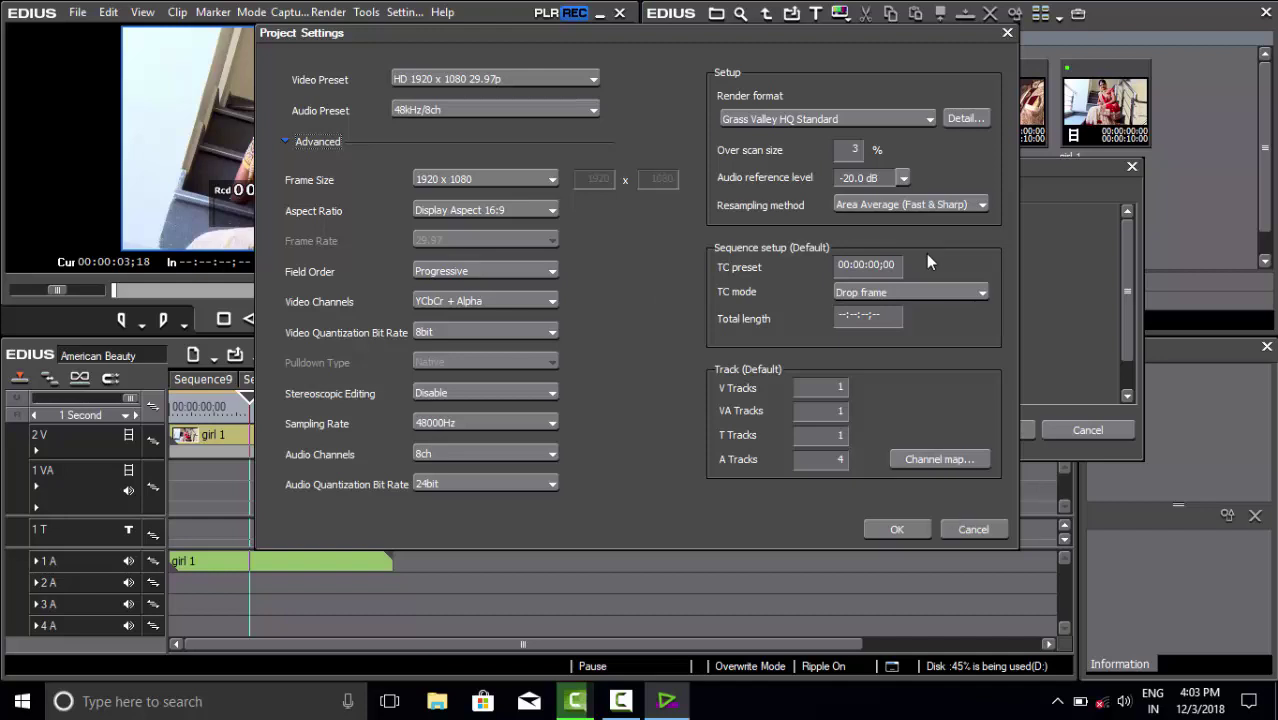
left_click(929, 121)
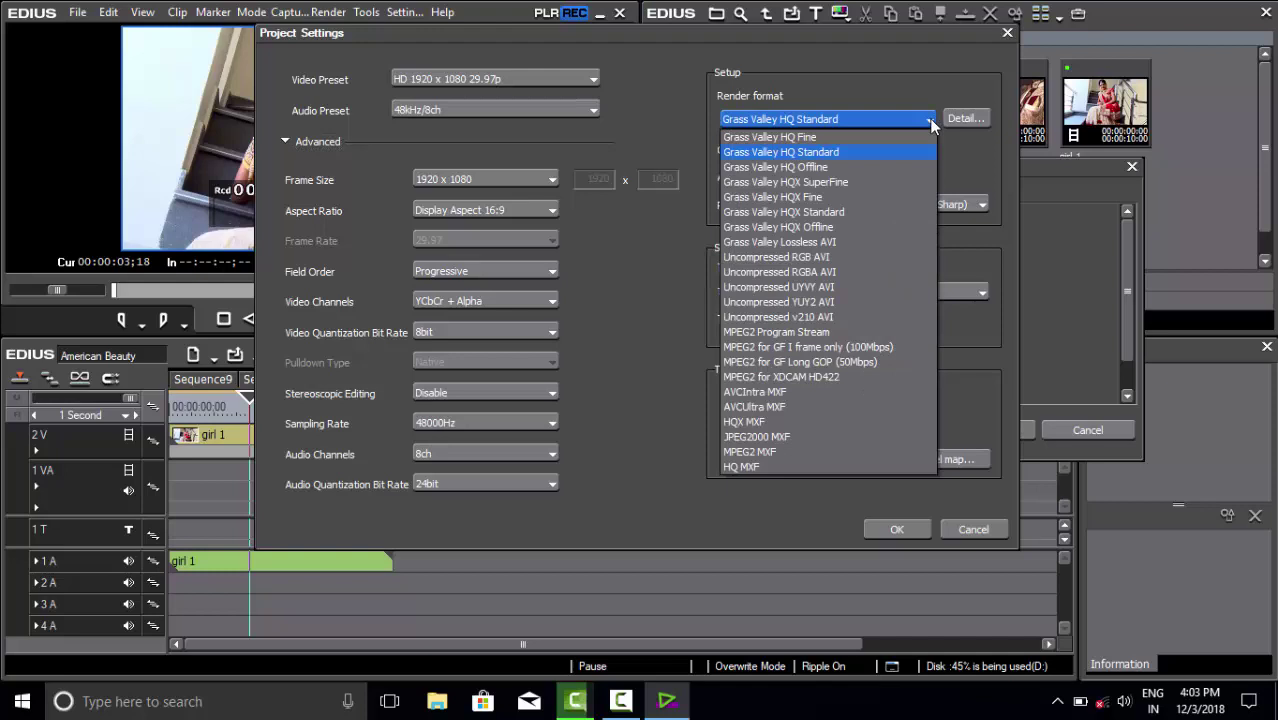
left_click(882, 49)
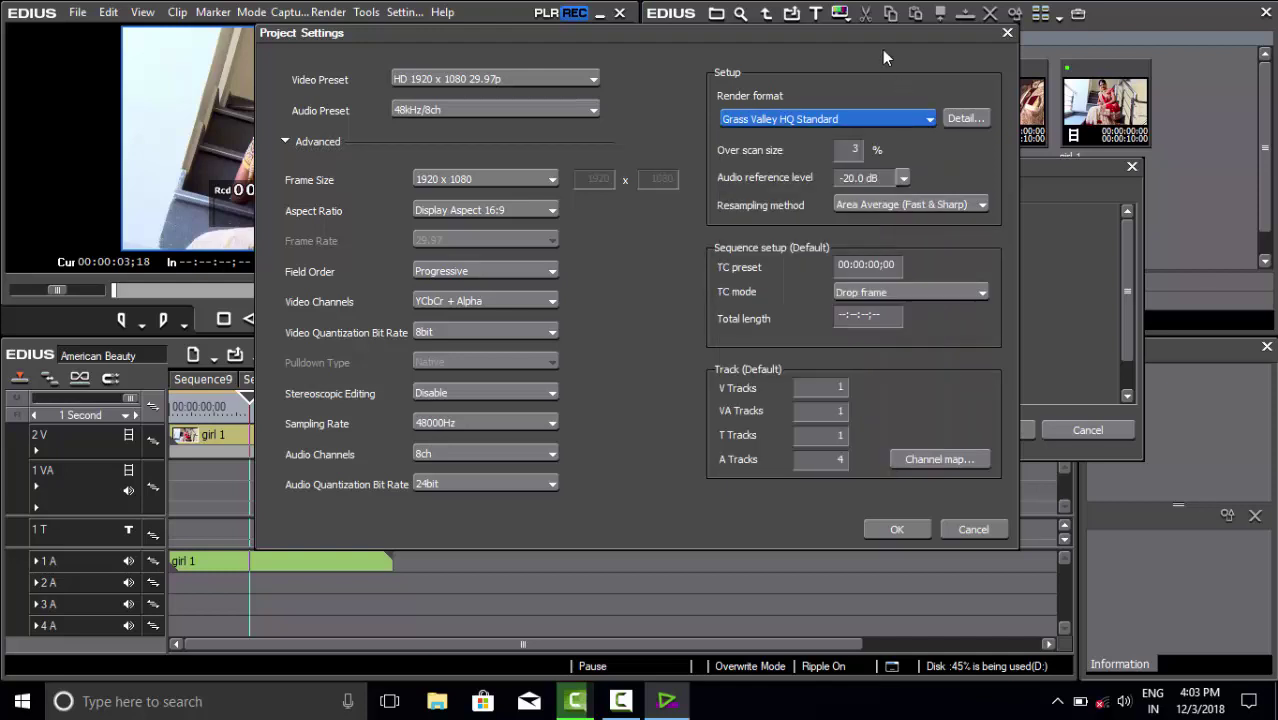
left_click(592, 80)
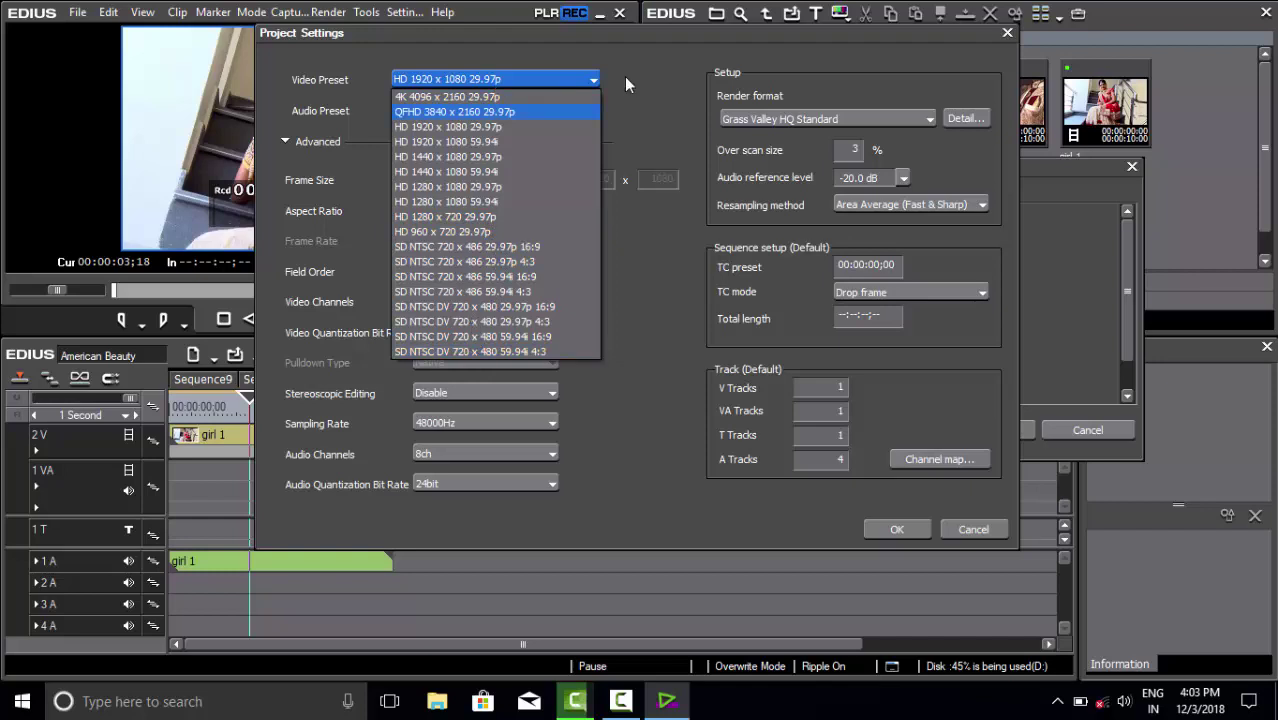
left_click(593, 80)
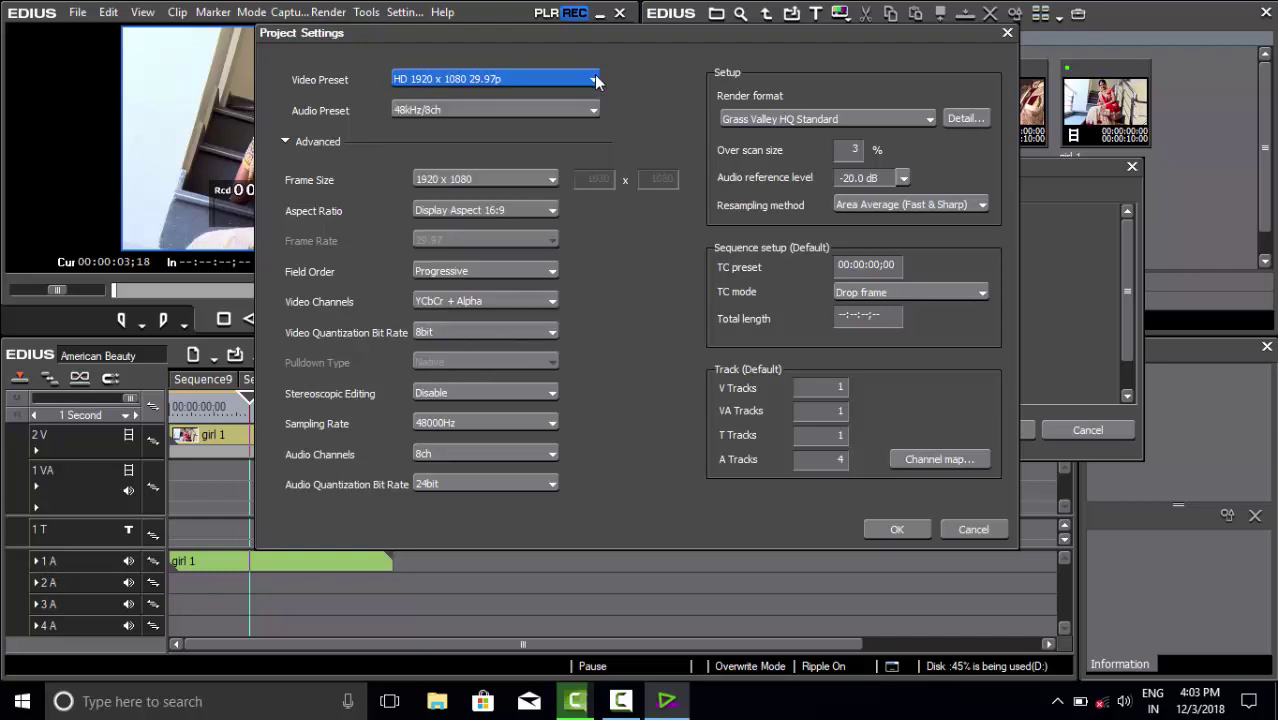
left_click(965, 530)
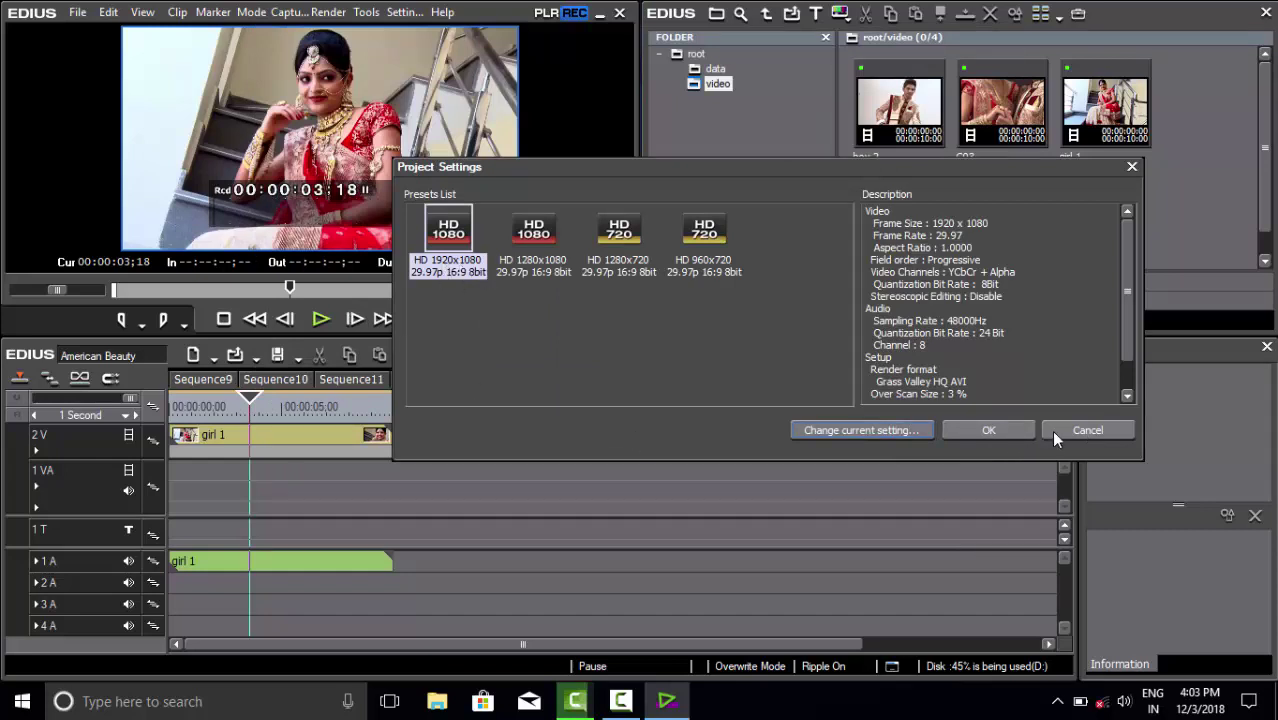
left_click(1090, 430)
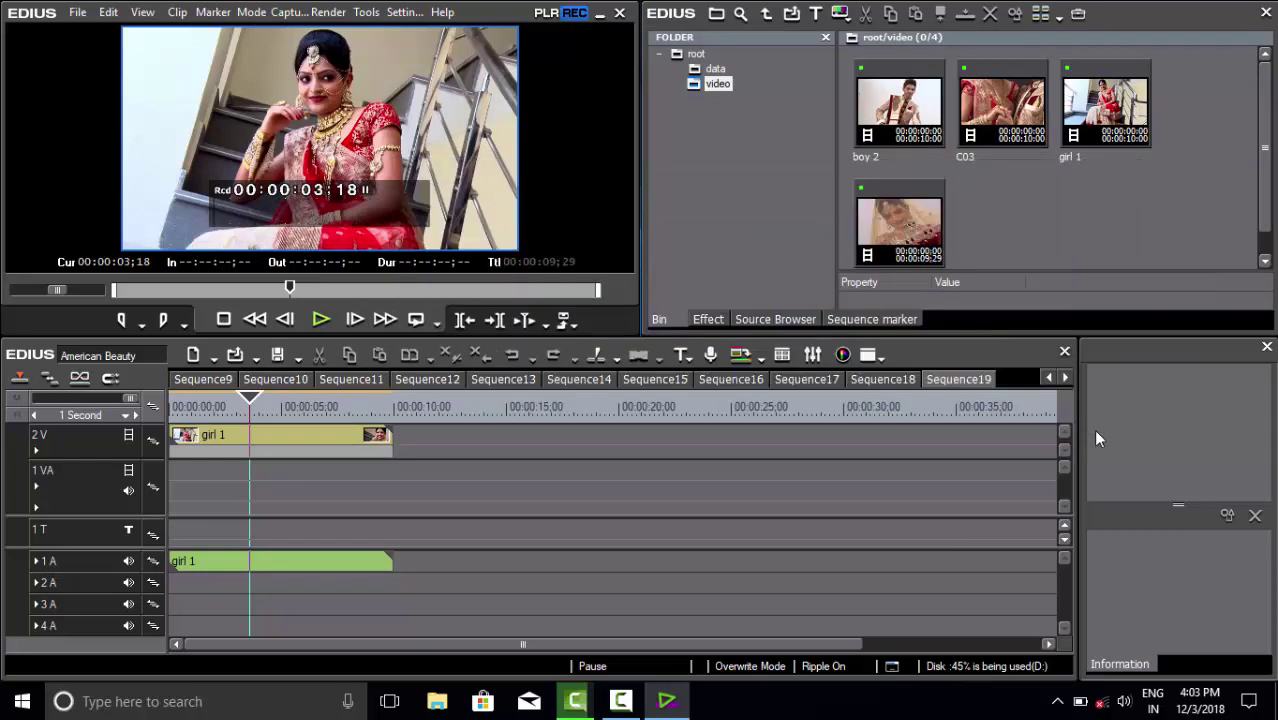
Step: Create a new project with the HD 1920x1080 29.97p 16:9 8bit preset, without saving the current project
left_click(78, 14)
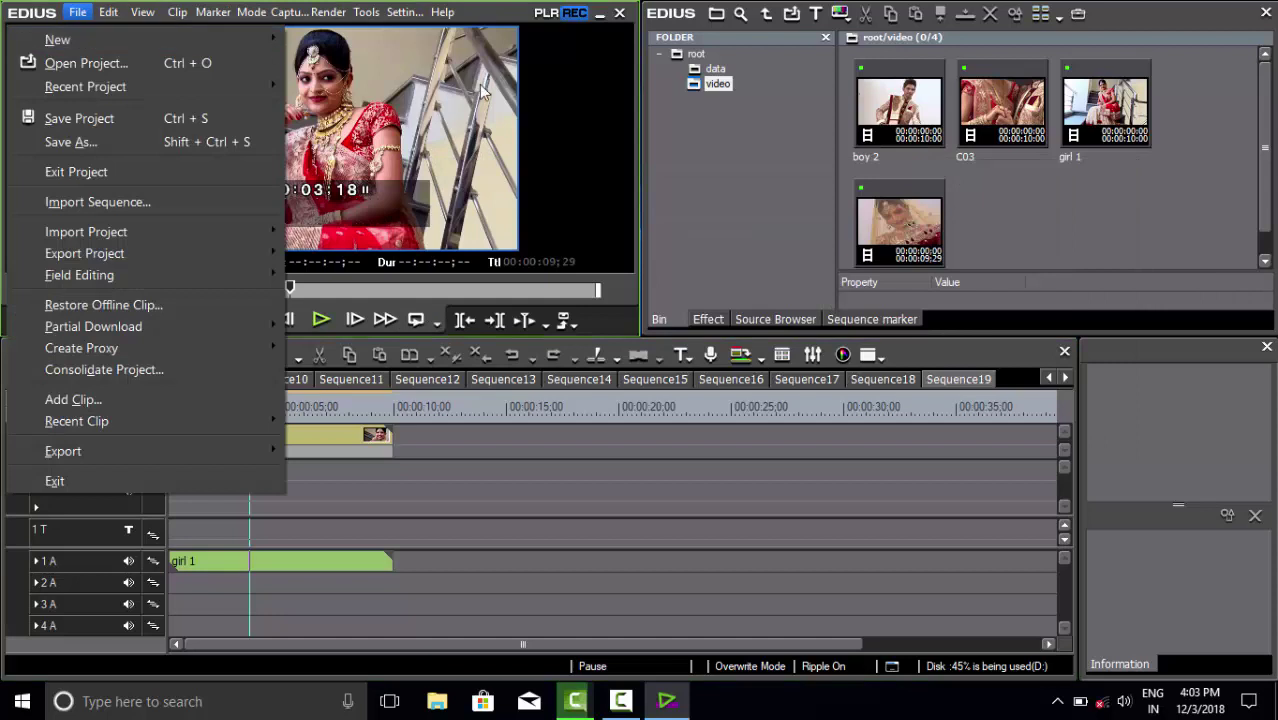
left_click(603, 125)
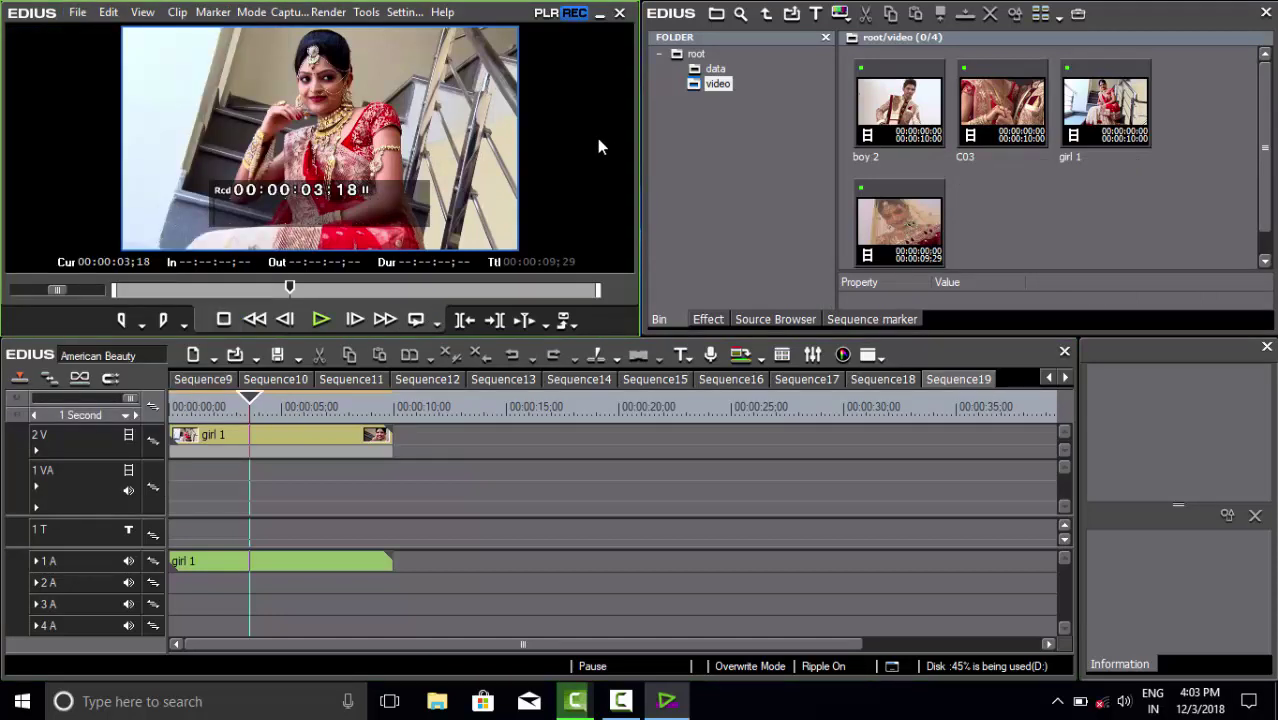
key("ctrl+n")
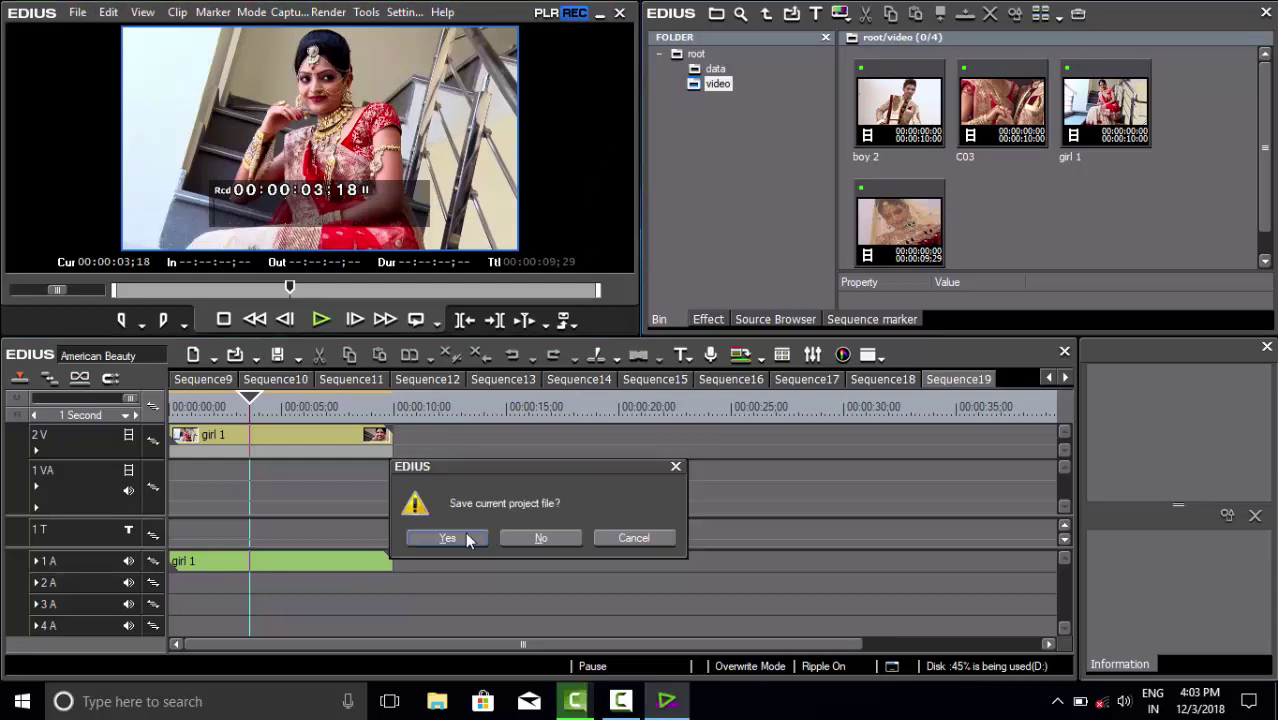
left_click(536, 538)
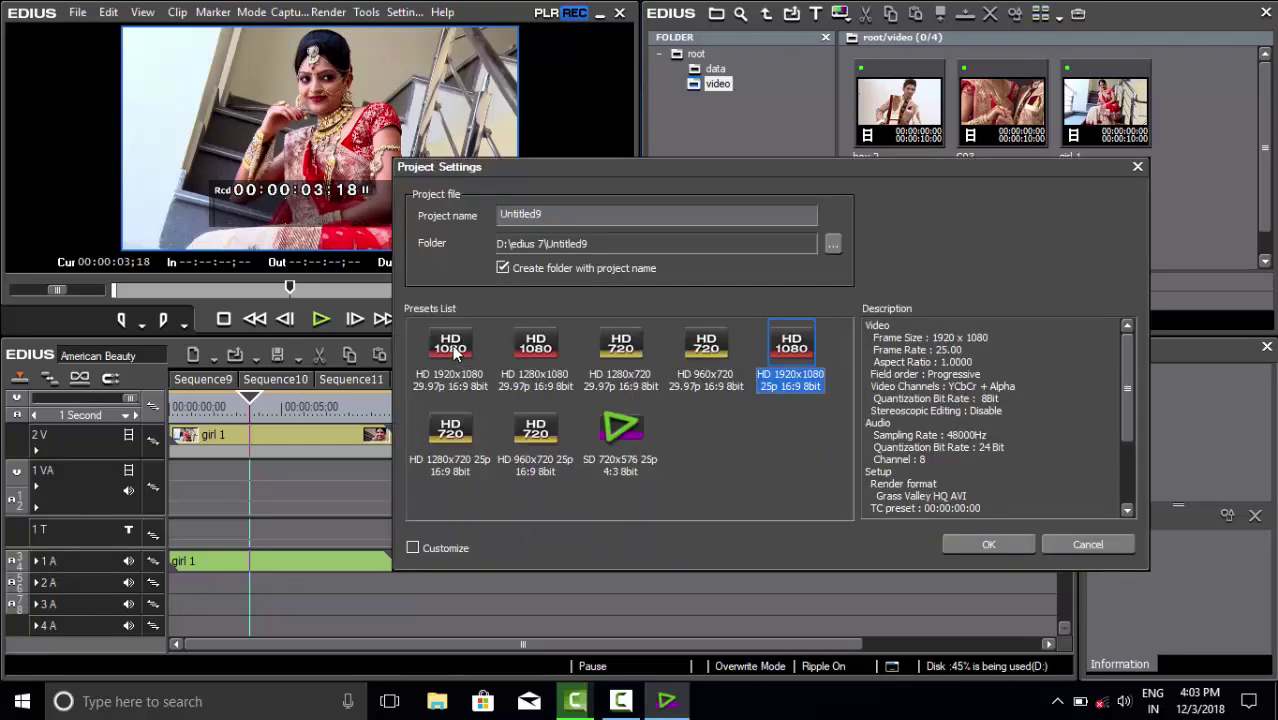
left_click(450, 350)
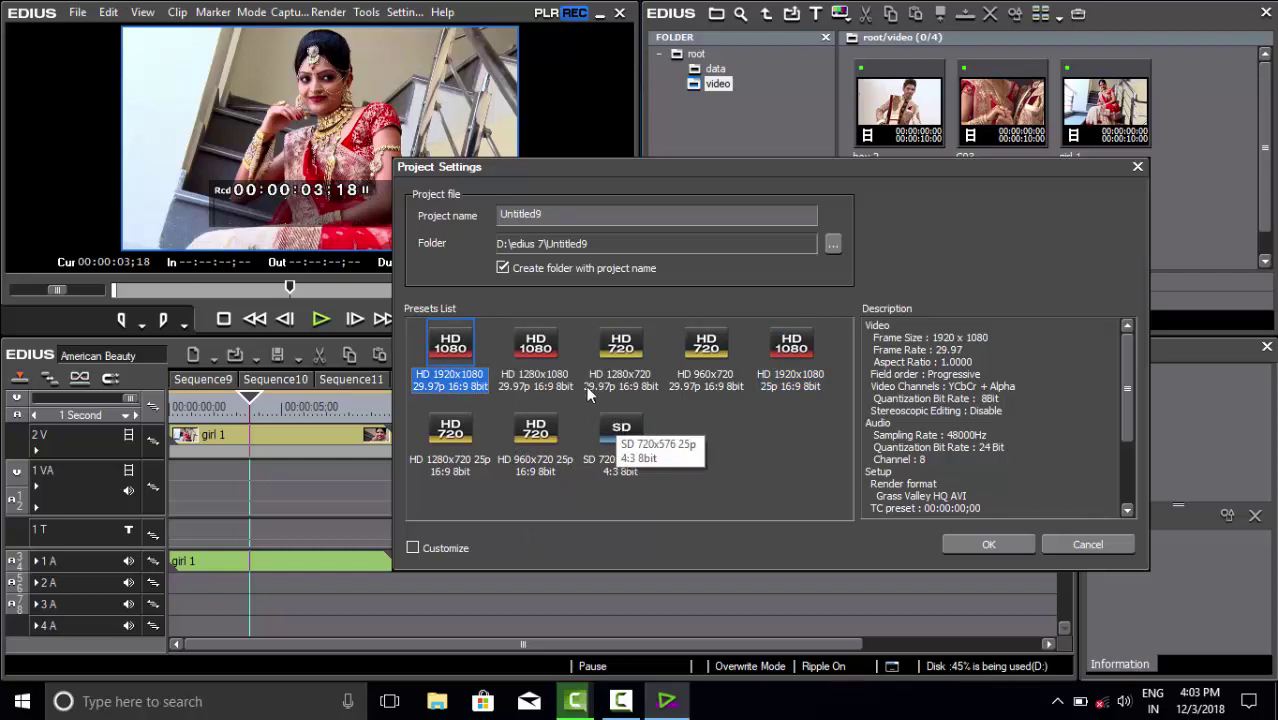
left_click(977, 547)
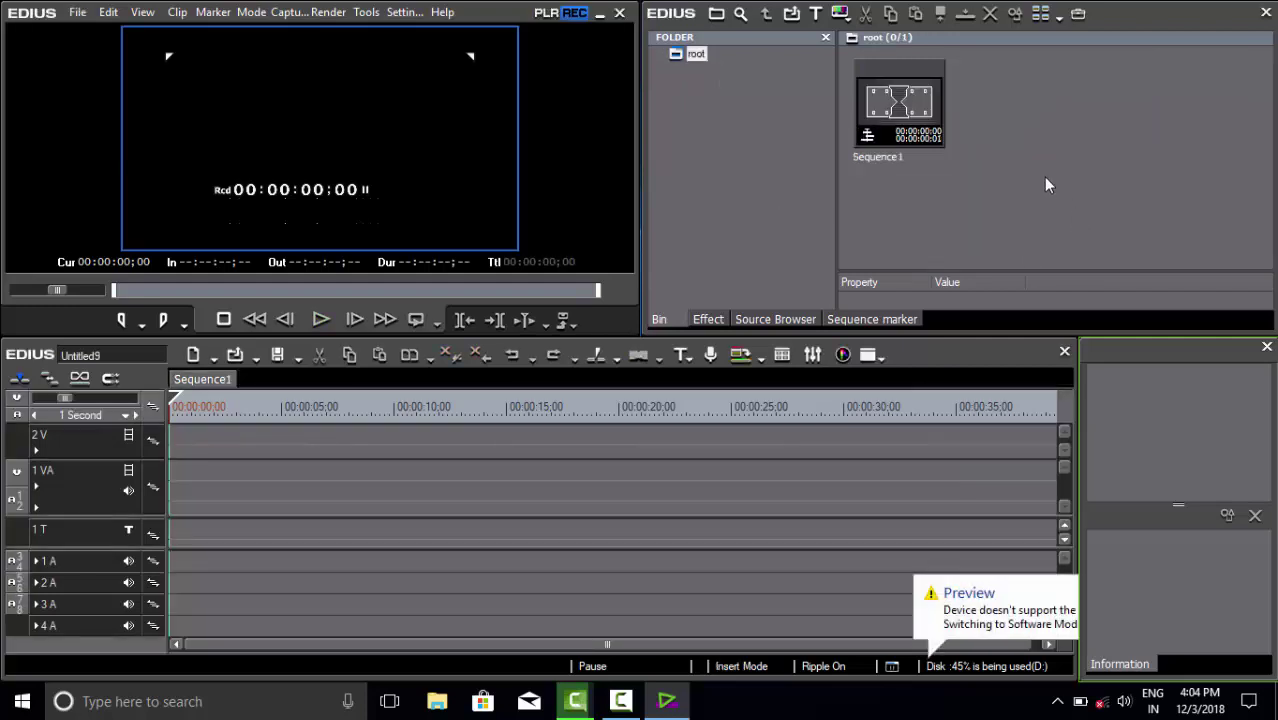
Step: Add the three Hai Dil Mera Dil clips from the rendered folder to the bin
double_click(1046, 184)
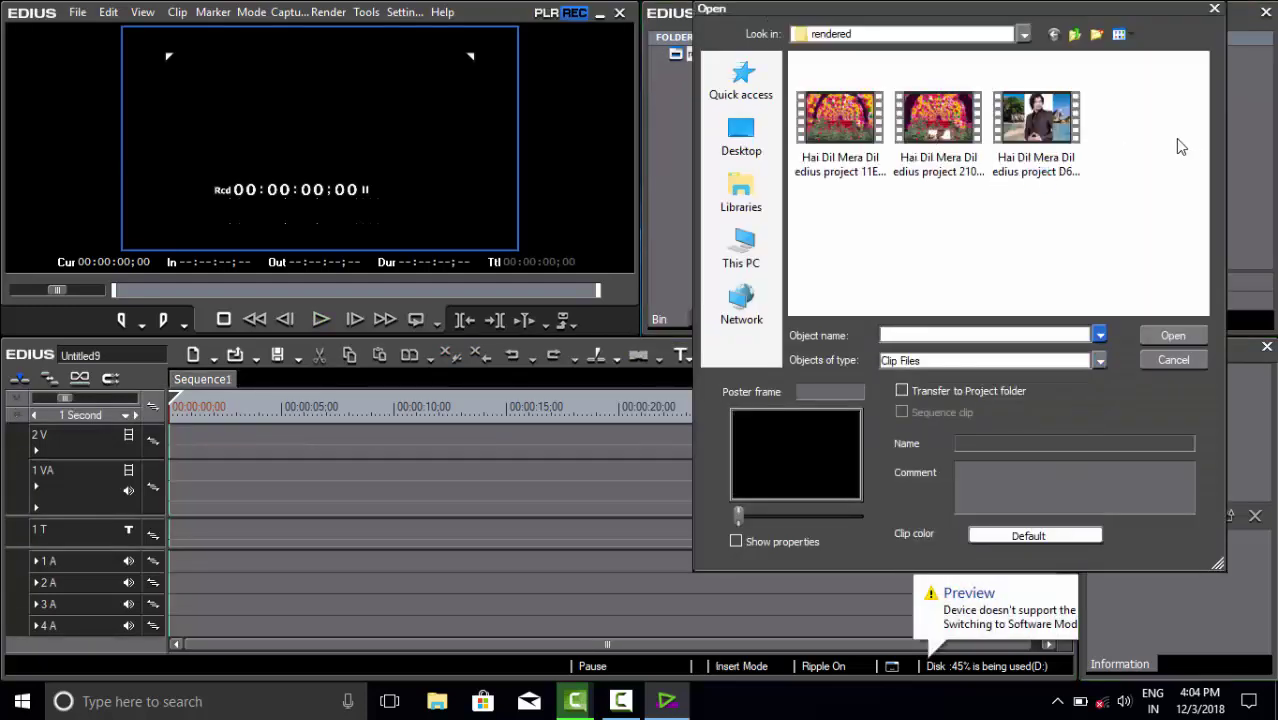
left_click_drag(1181, 147, 836, 140)
left_click(1178, 338)
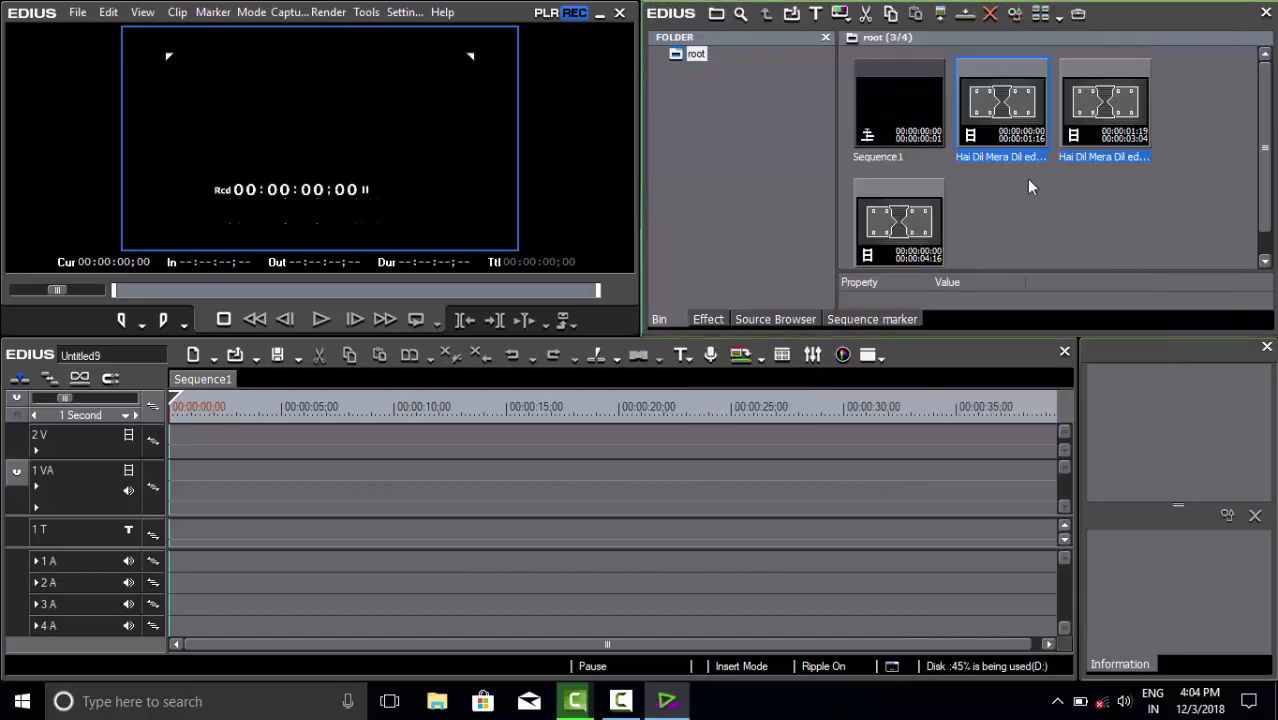
Step: Place the three rendered clips end to end on the 1 VA track, starting at 00:00:00;00
left_click(1014, 118)
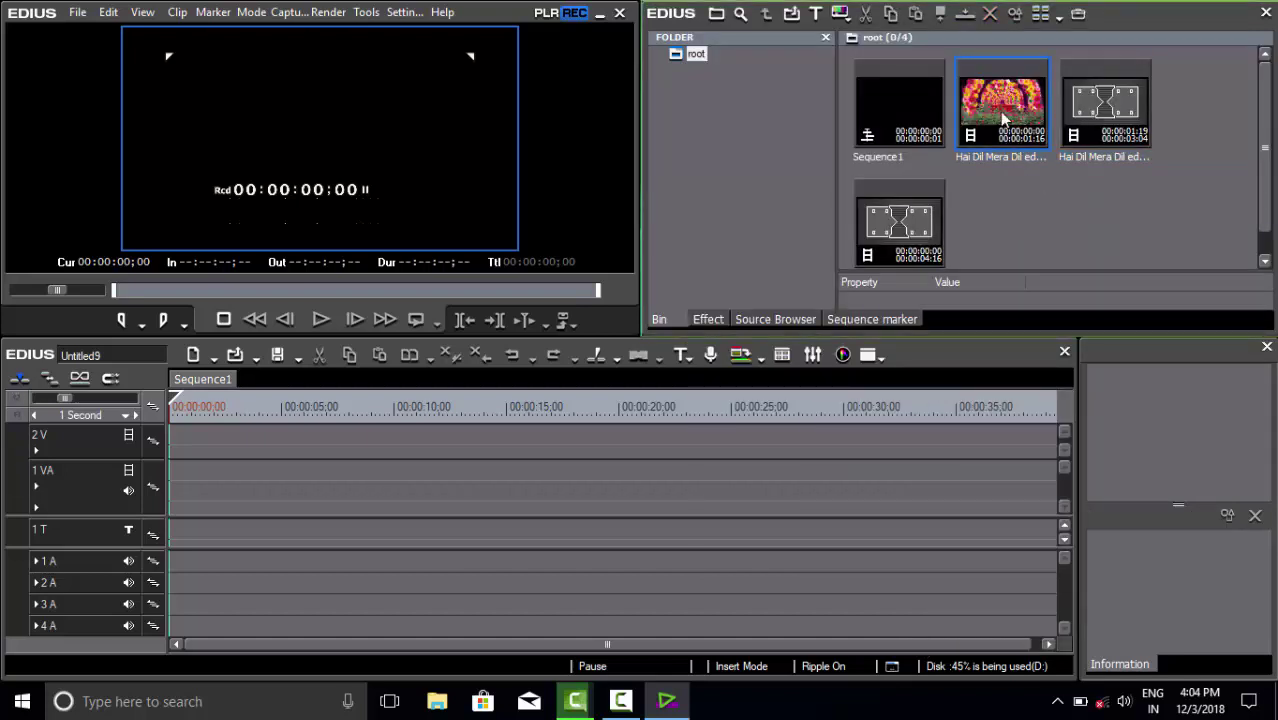
left_click_drag(1005, 115, 172, 482)
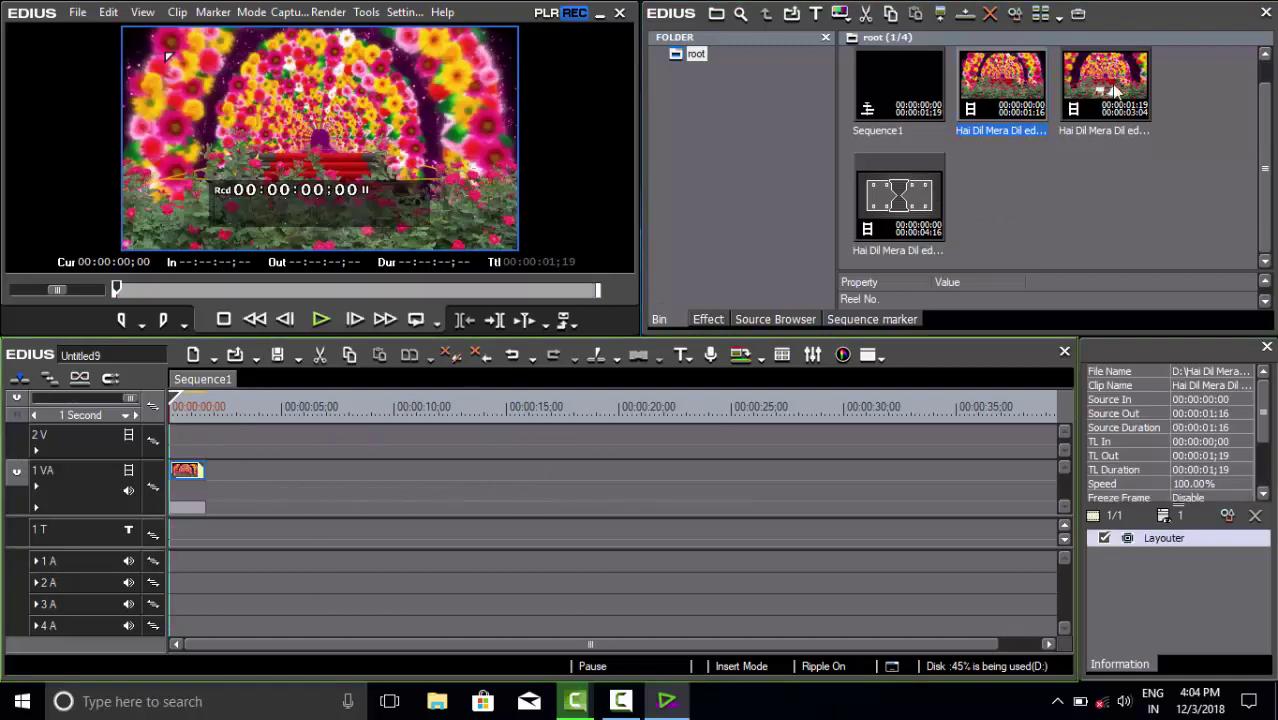
left_click_drag(494, 401, 204, 485)
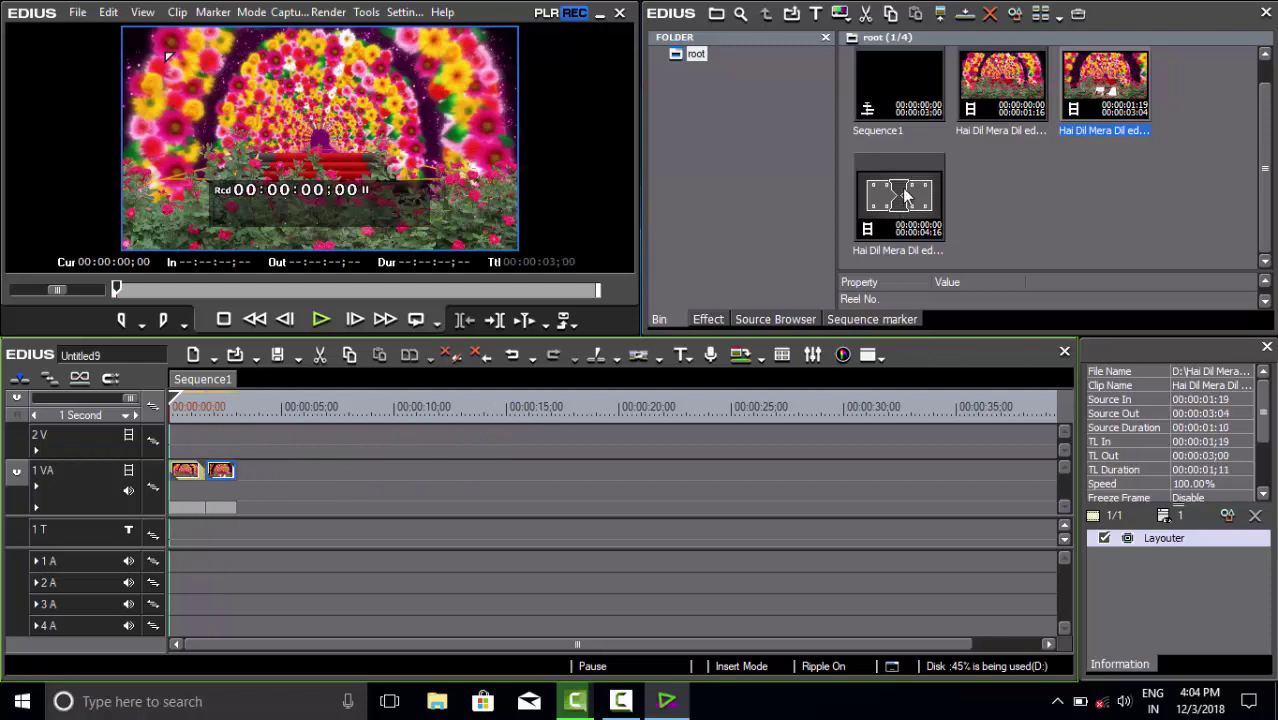
left_click_drag(907, 198, 238, 486)
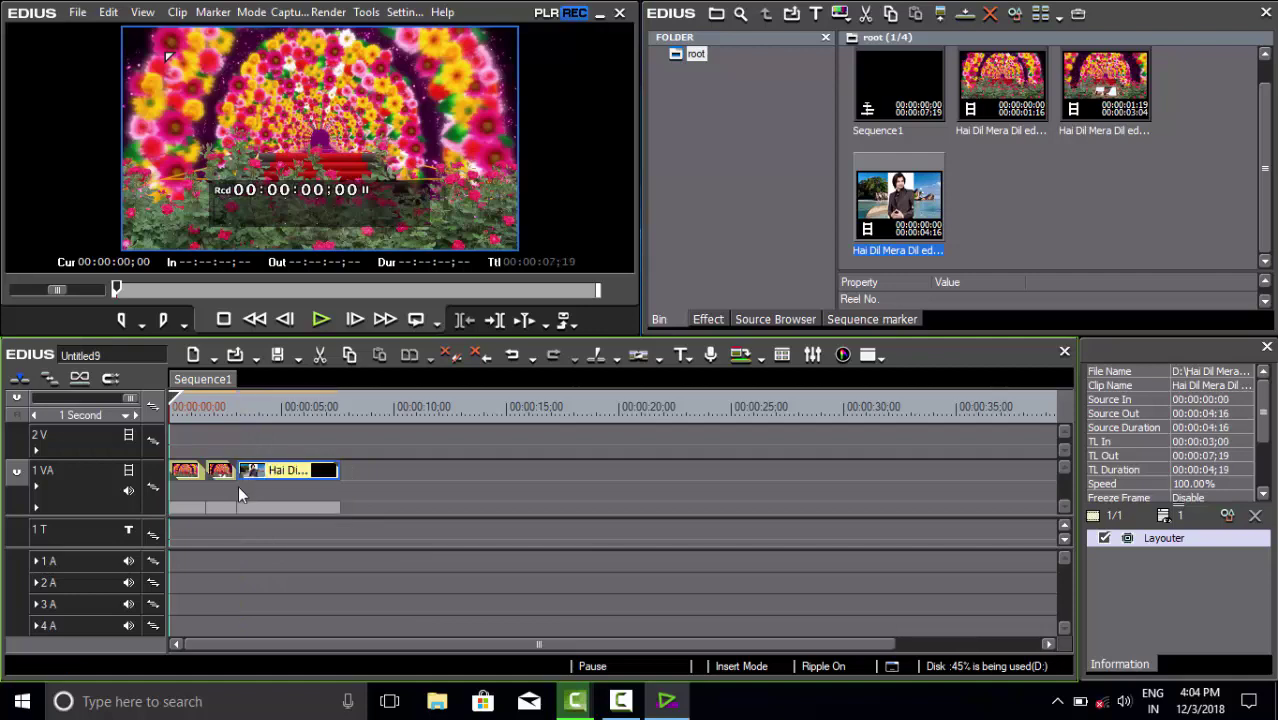
Step: Import the sequences of the American Beauty- project with its bin, copying the clips into the project folder
left_click(80, 13)
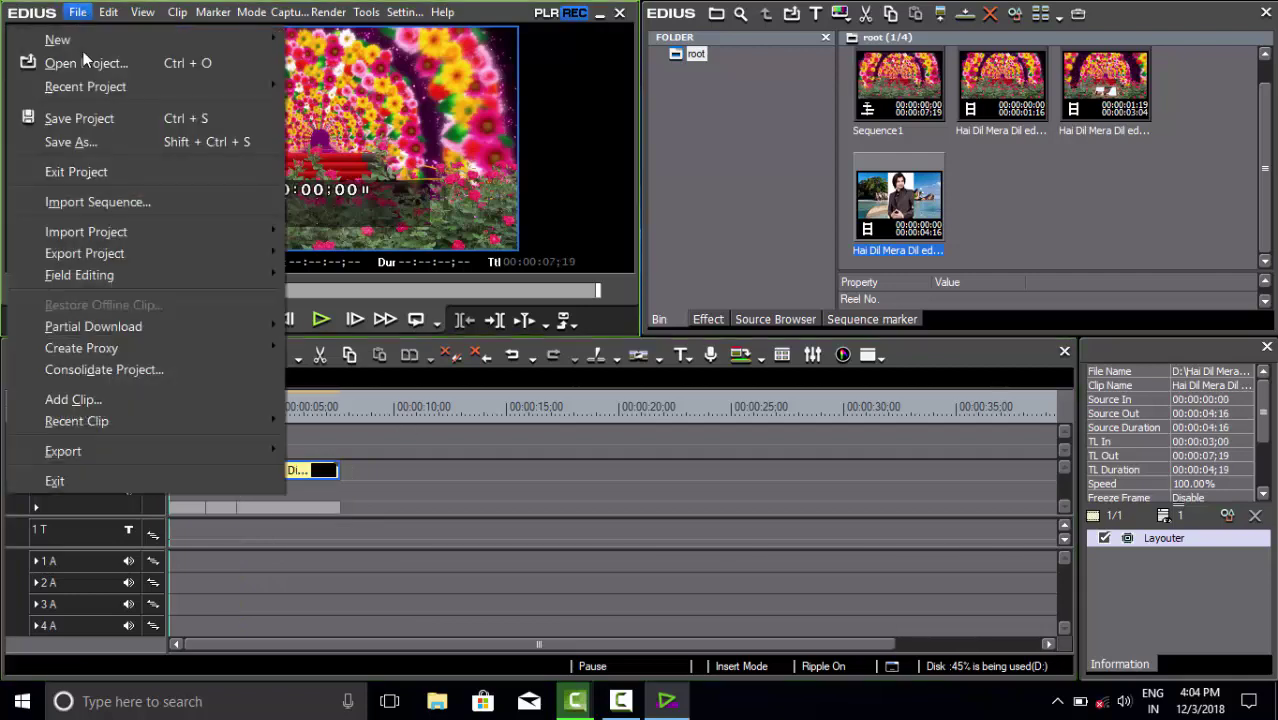
left_click(87, 202)
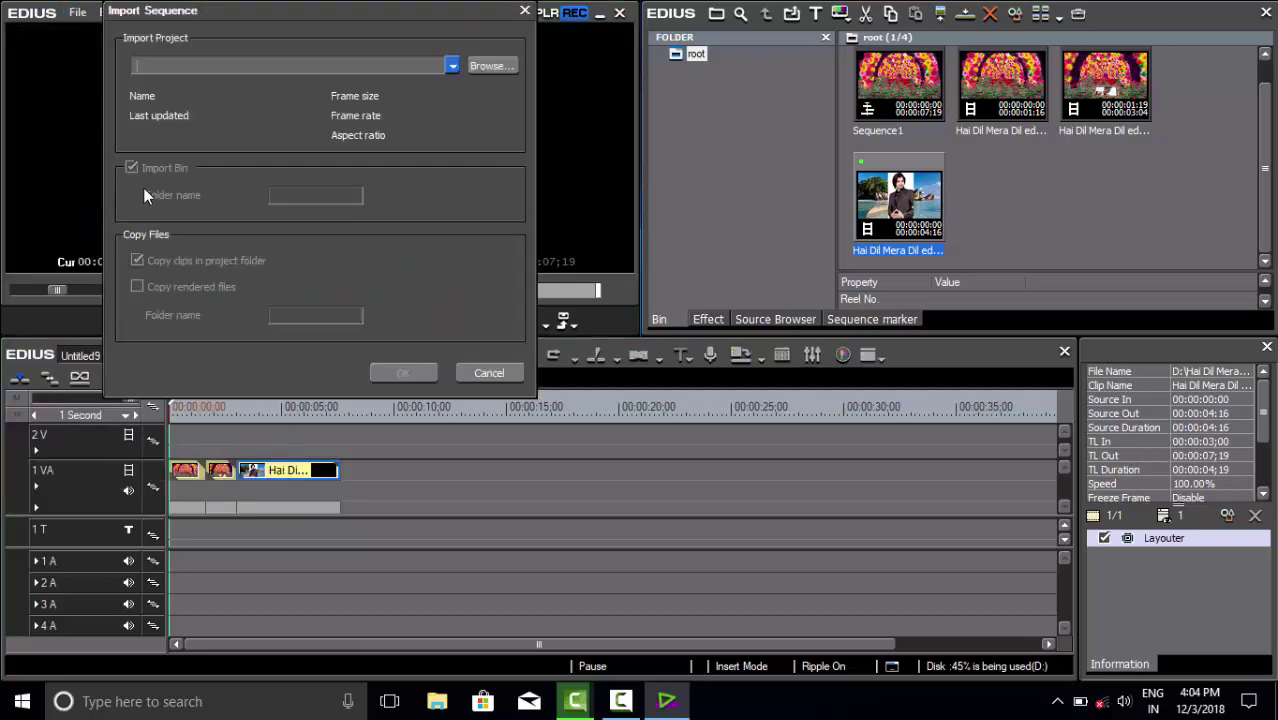
left_click(476, 67)
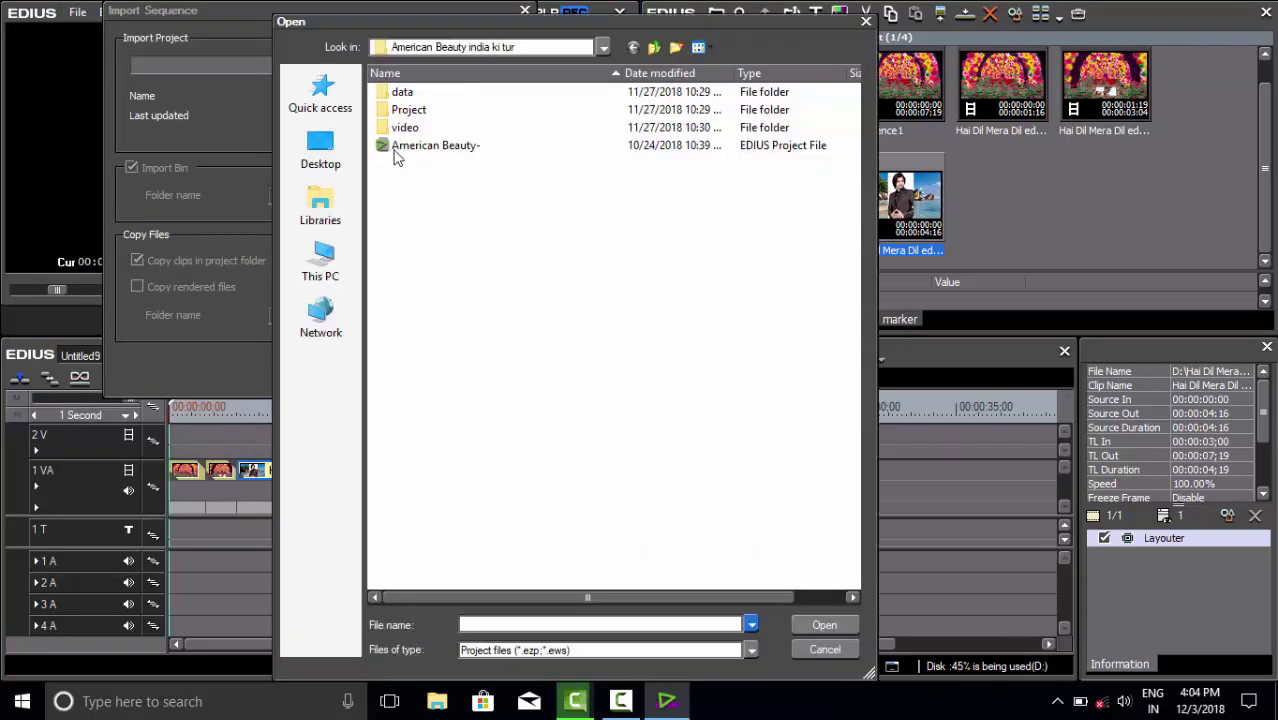
left_click(416, 150)
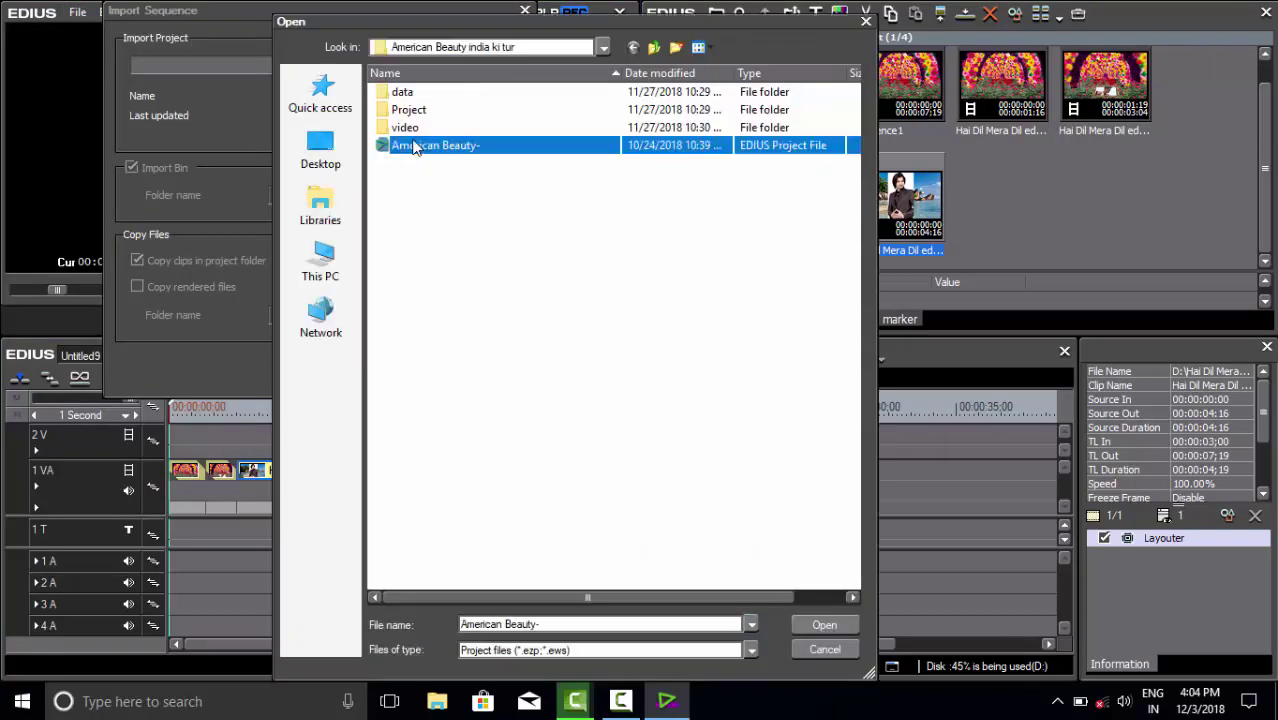
left_click(822, 625)
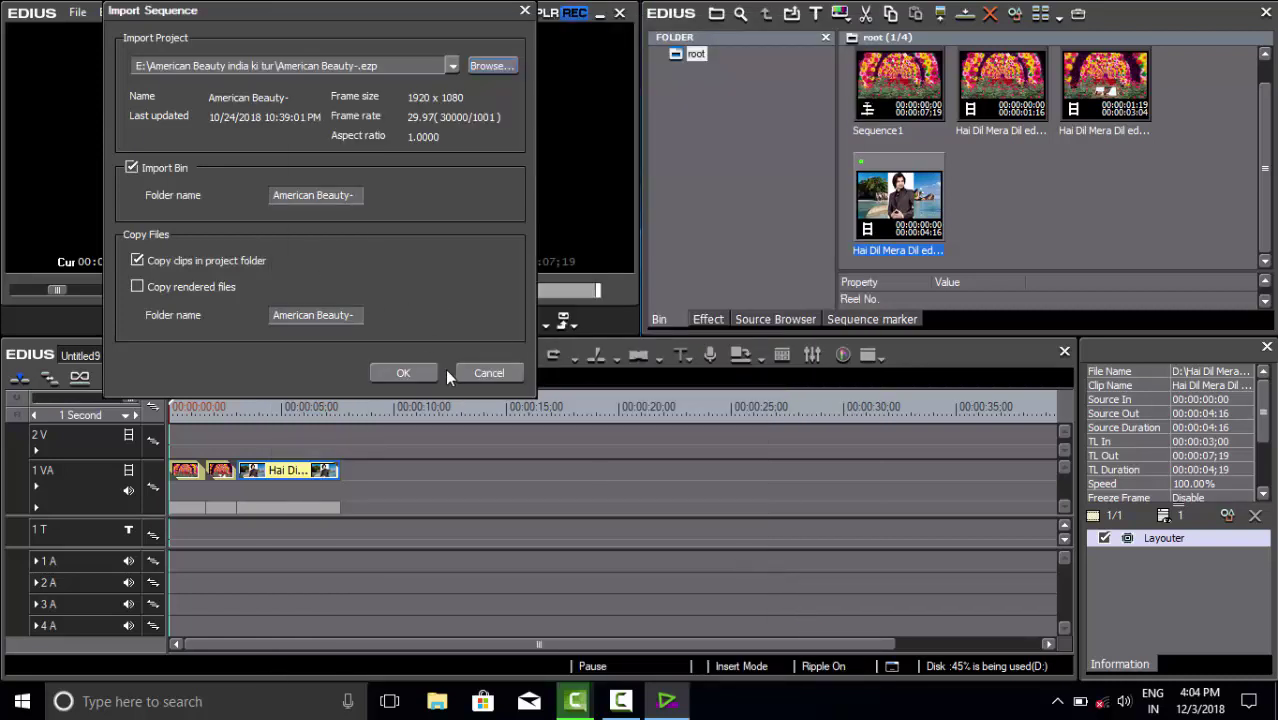
left_click(406, 372)
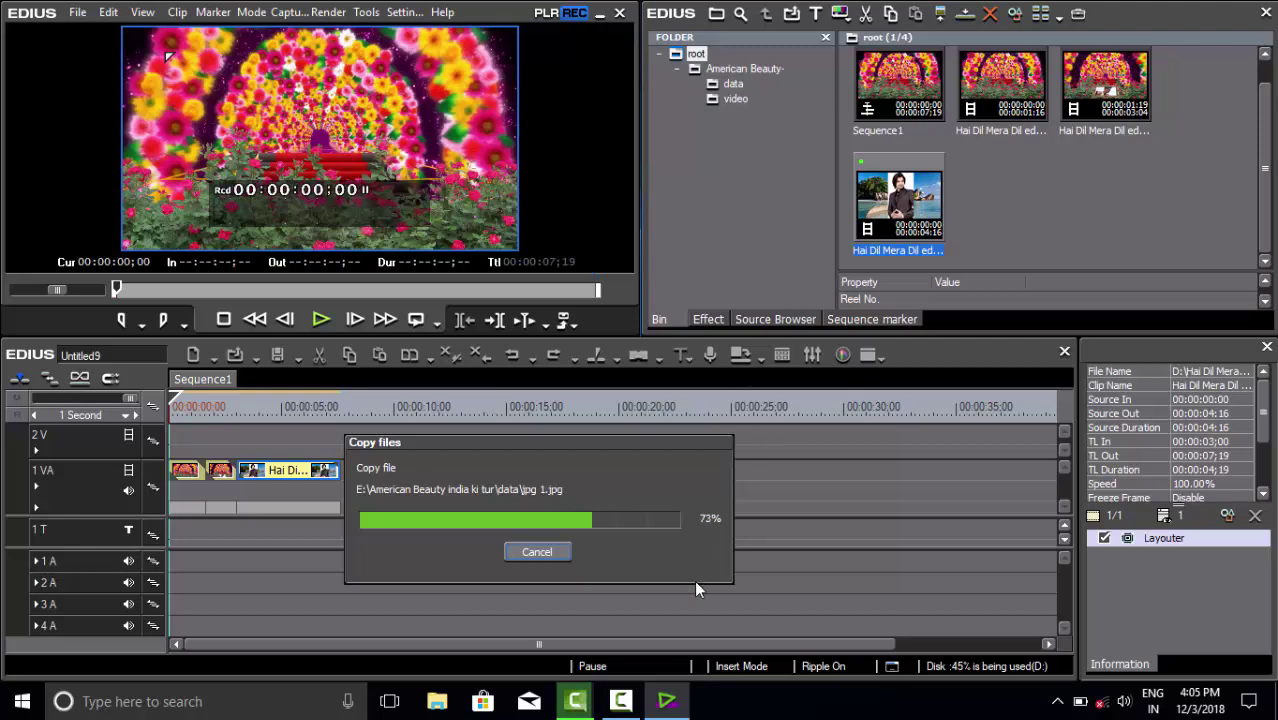
left_click(622, 703)
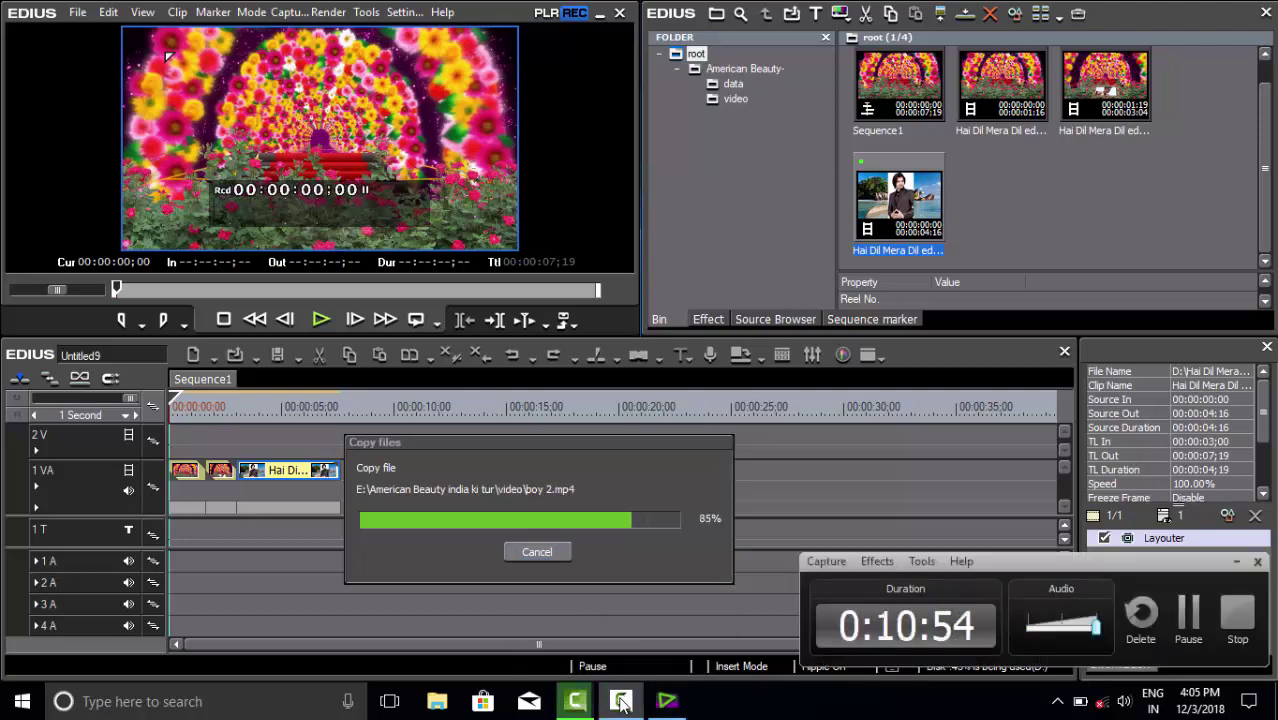
left_click(622, 703)
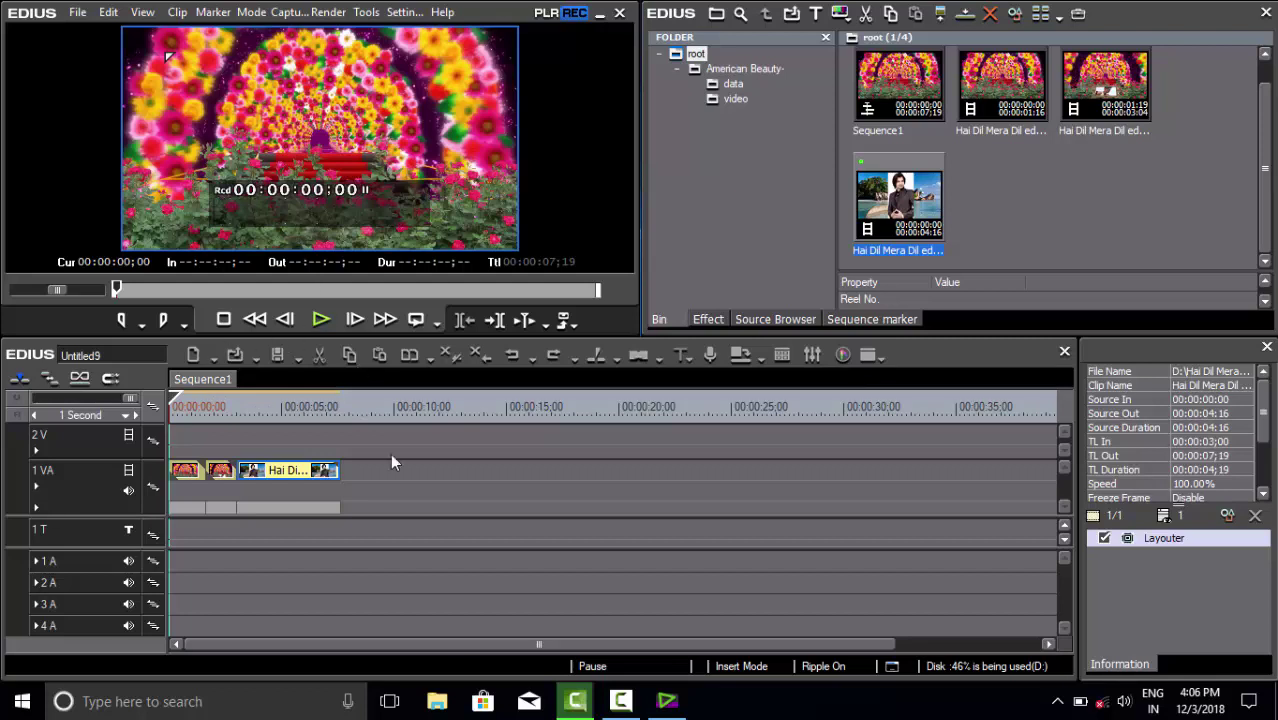
Step: Switch to File Explorer, open the properties of This PC, and examine the computer's processor and installed memory
left_click(437, 701)
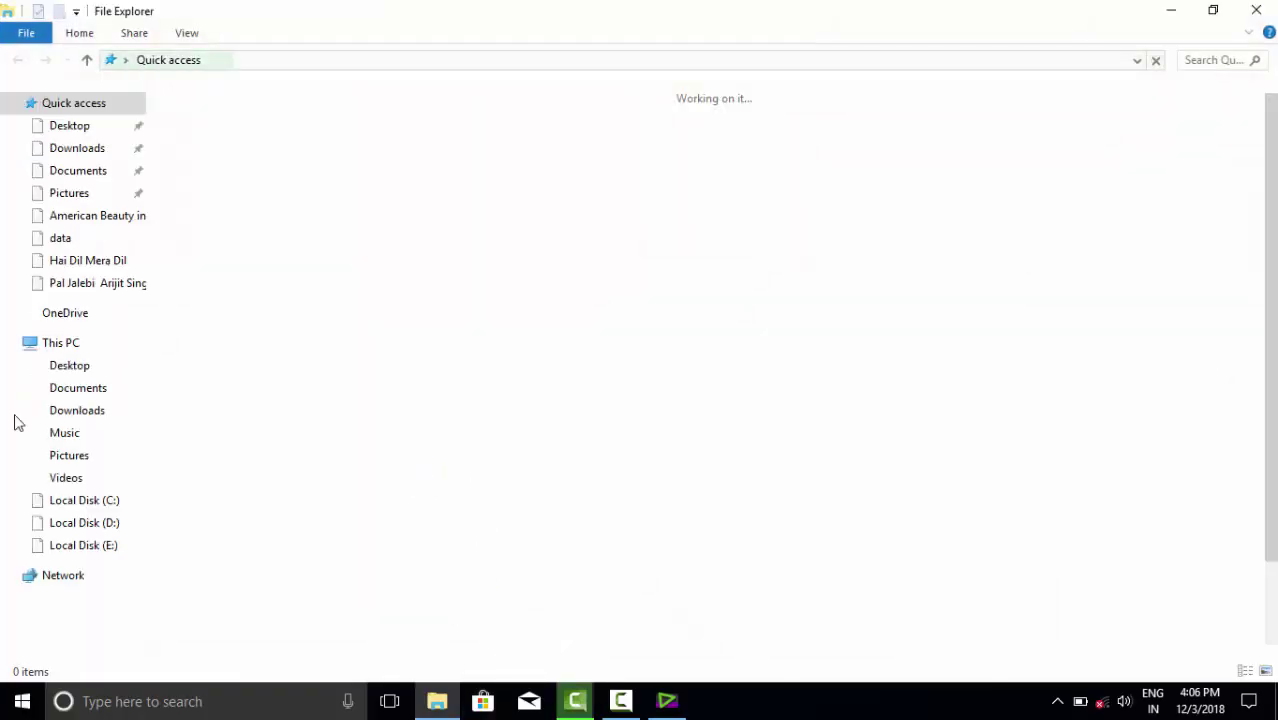
left_click(62, 343)
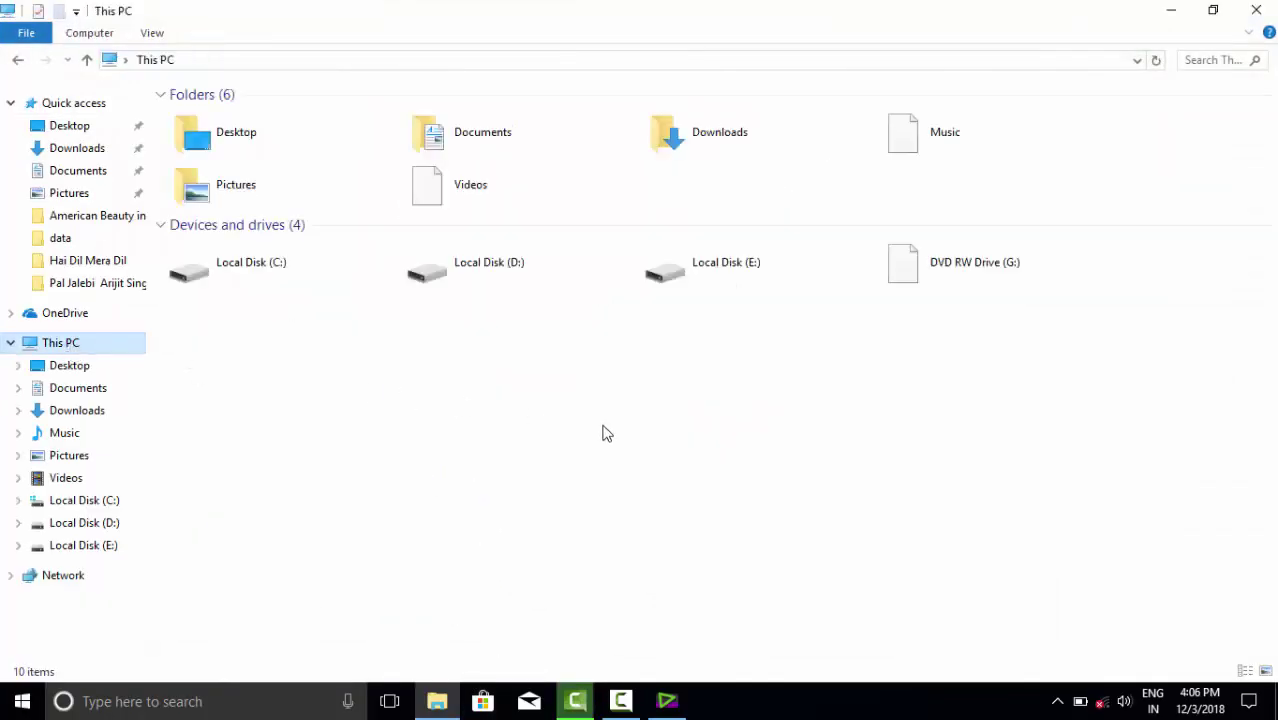
right_click(588, 435)
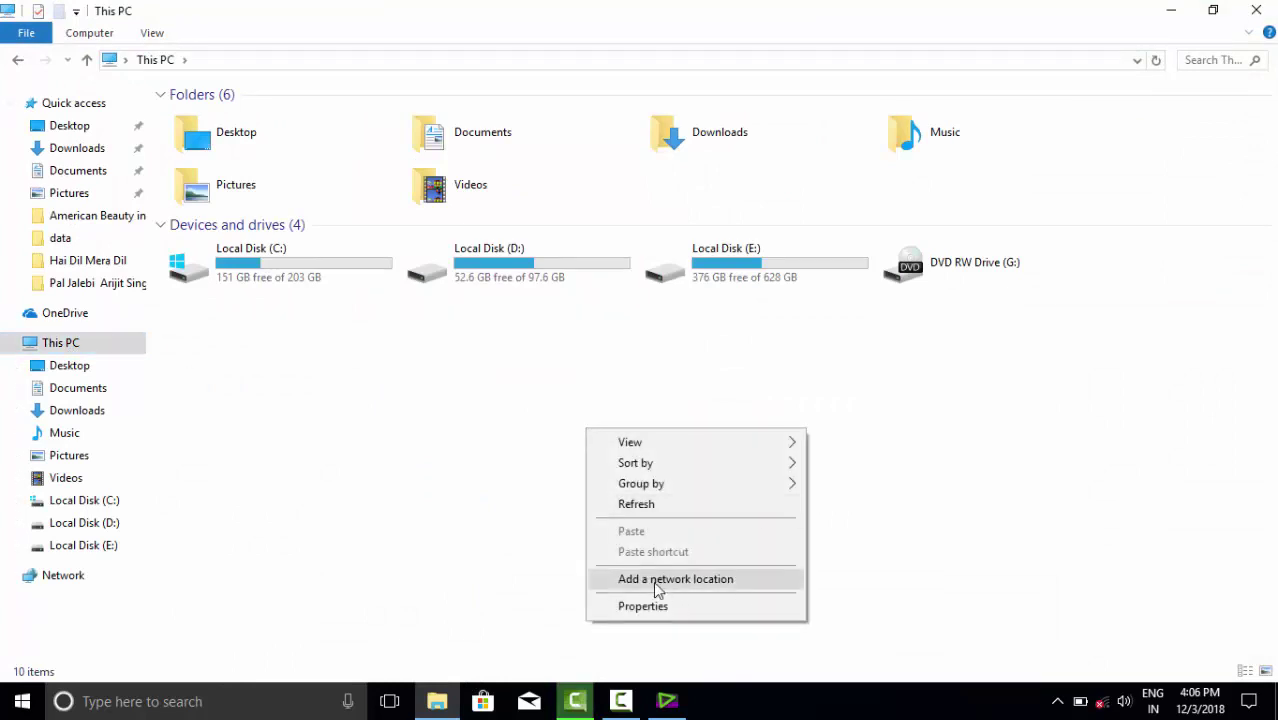
left_click(645, 606)
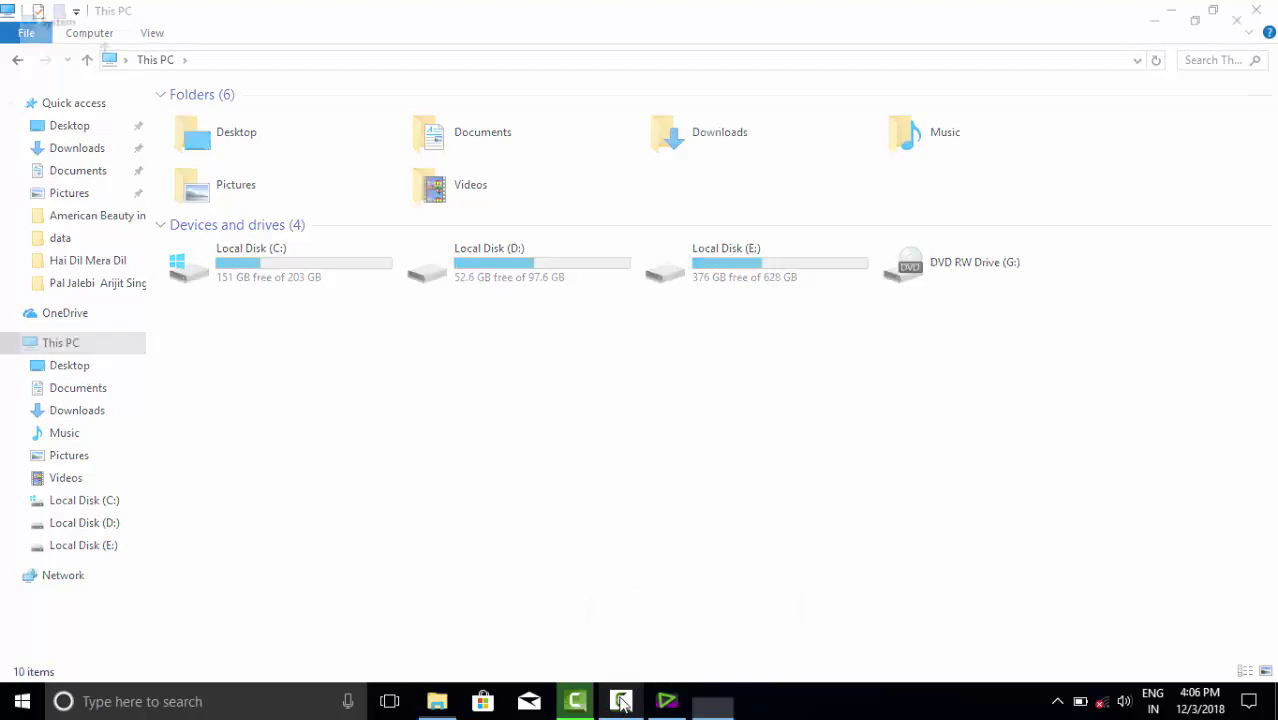
mouse_move(621, 703)
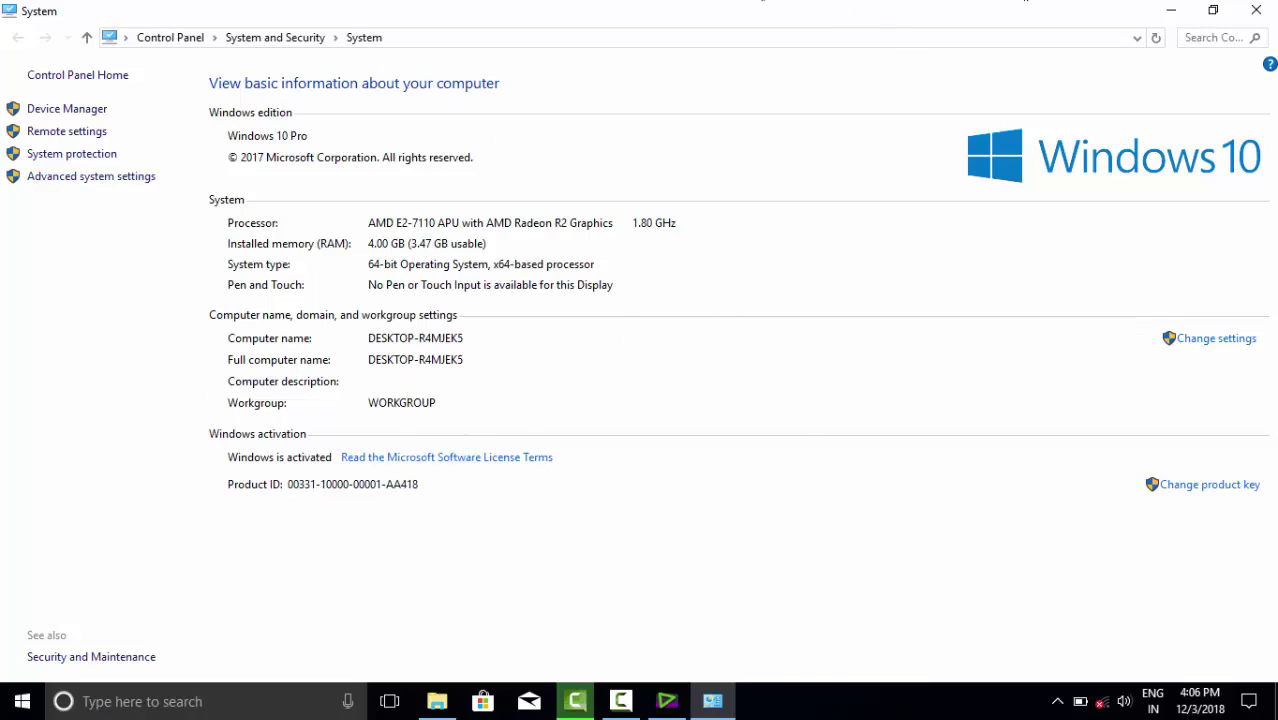
left_click(1172, 10)
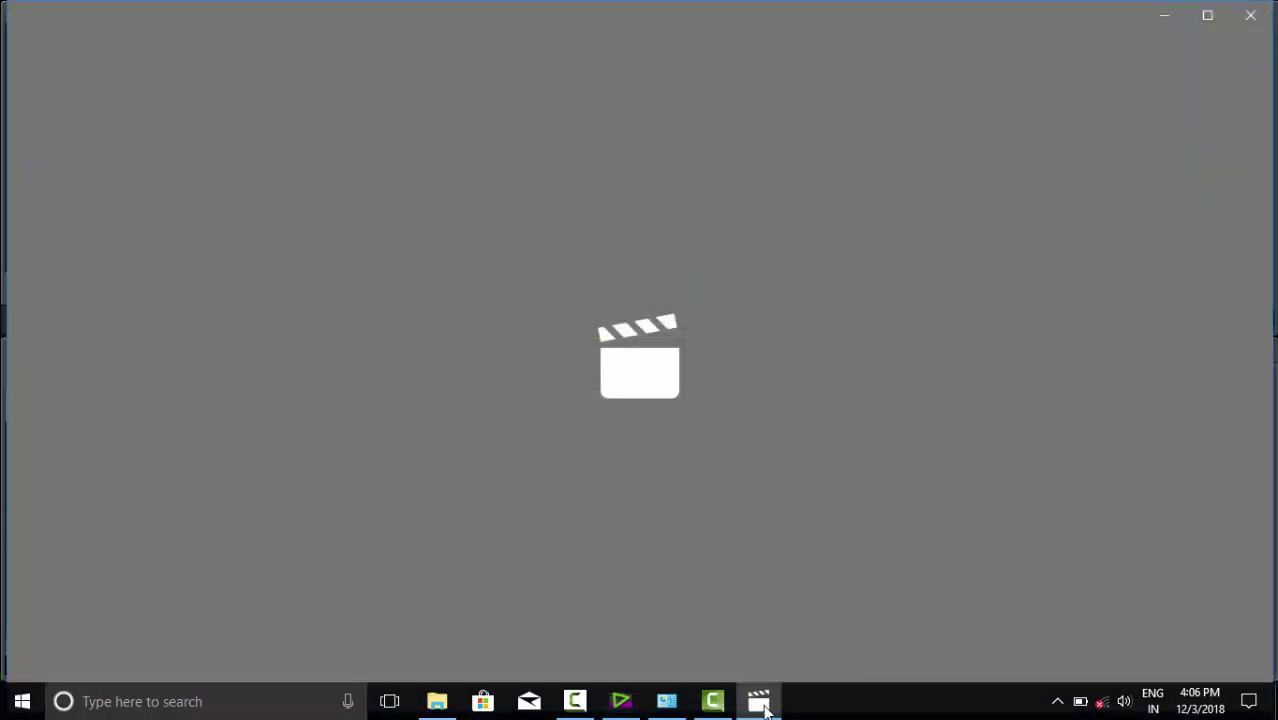
mouse_move(660, 706)
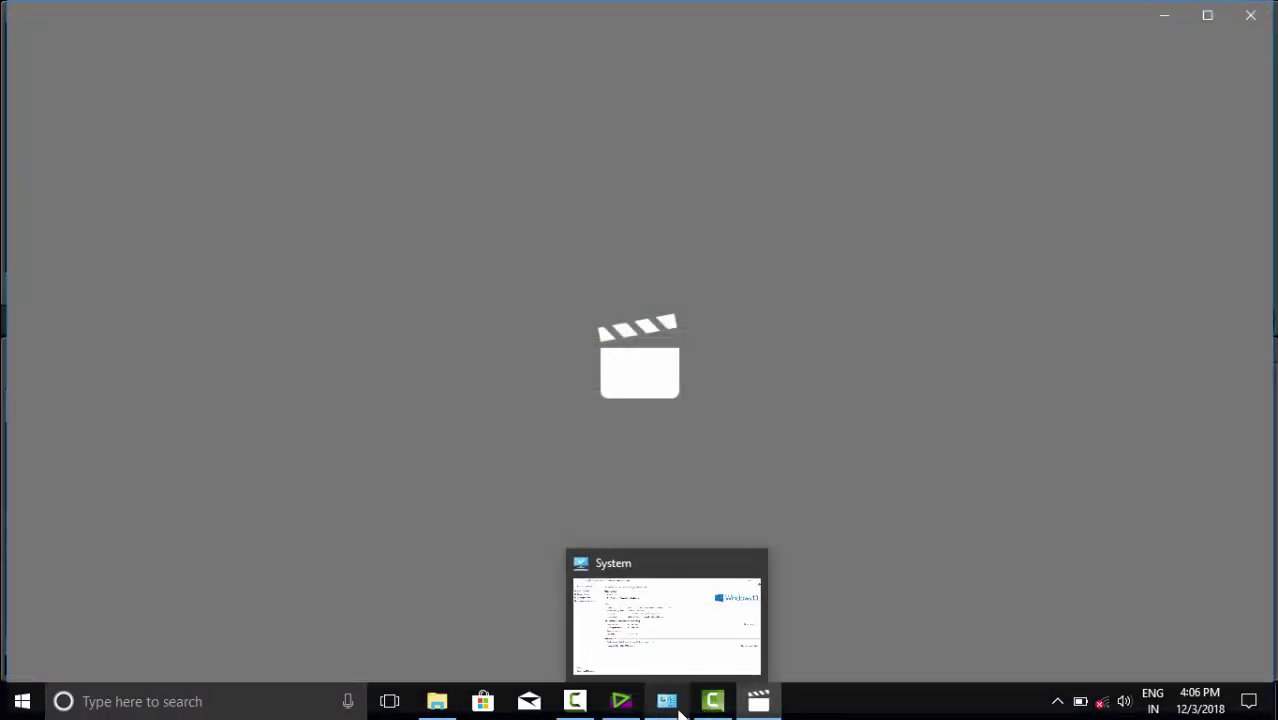